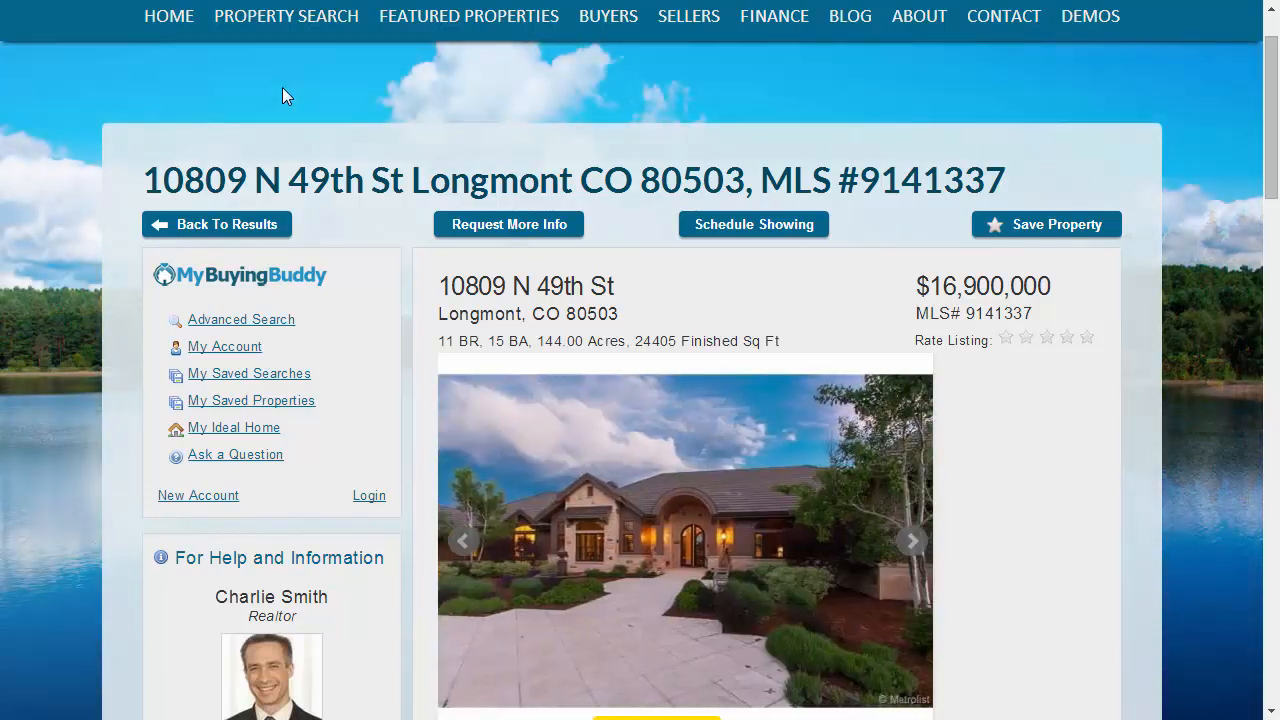
# - Examine the property listing page, including its photo gallery and the agent's help and information box
pyautogui.scroll(-3, 1270, 172)
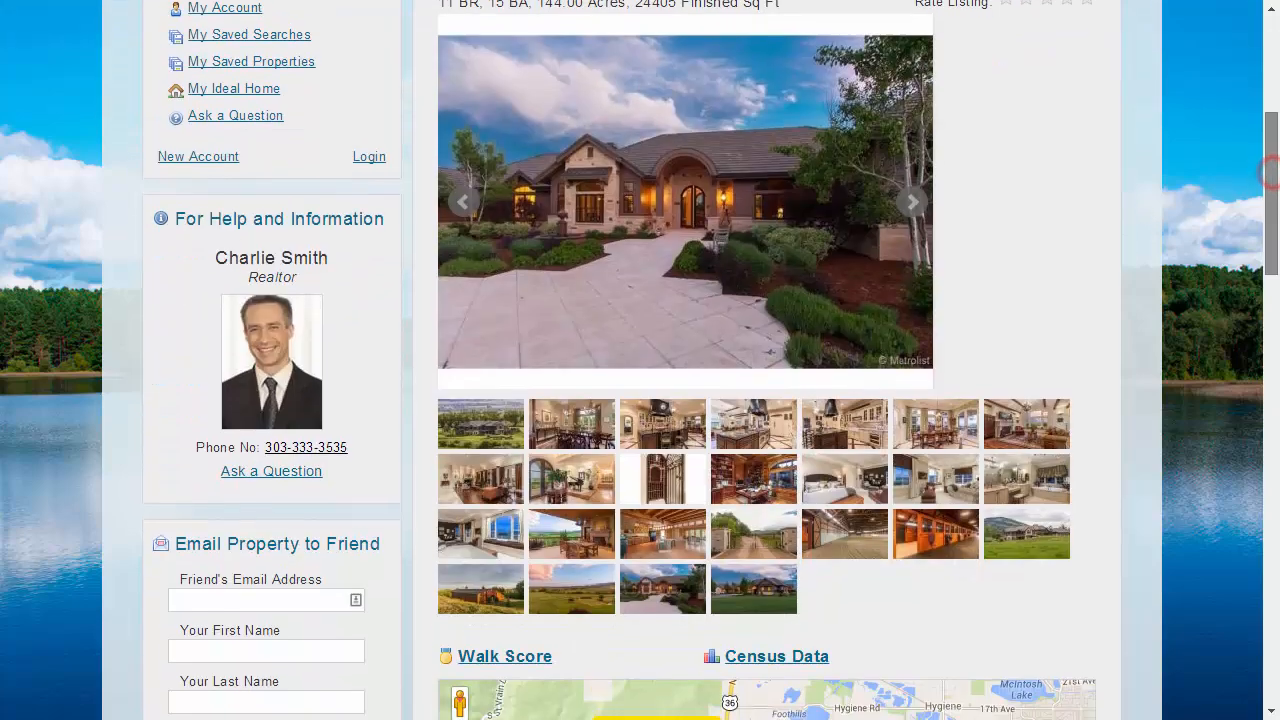
pyautogui.moveTo(1270, 172); pyautogui.dragTo(1270, 175)
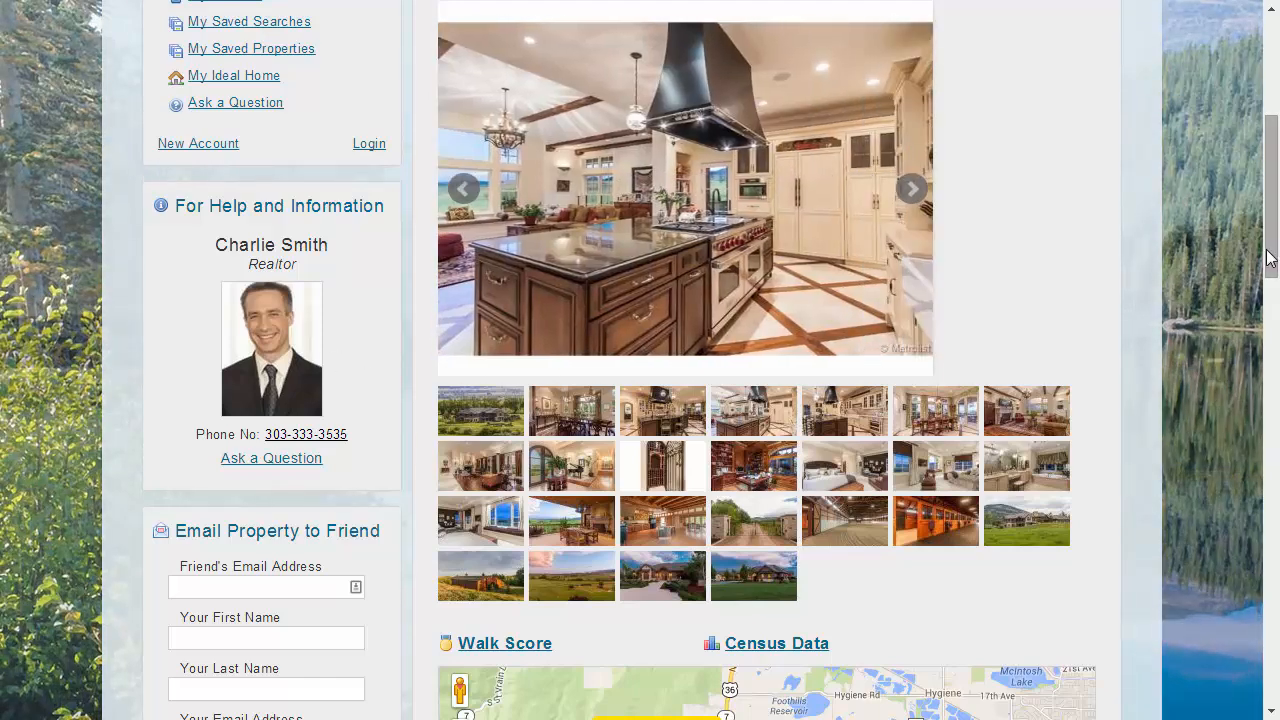
pyautogui.moveTo(1272, 255); pyautogui.dragTo(1272, 156)
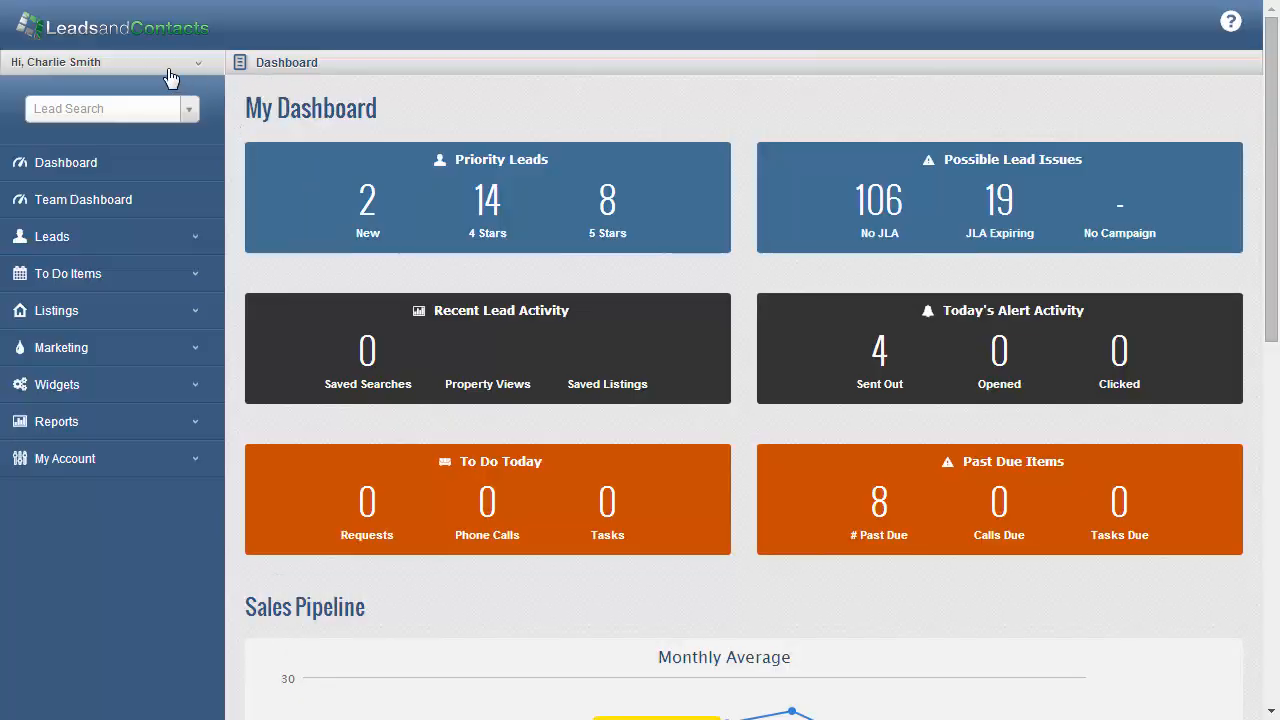
# - In LeadsandContacts, open the signed-in agent's user preferences from the account options
pyautogui.click(240, 62)
pyautogui.click(15, 64)
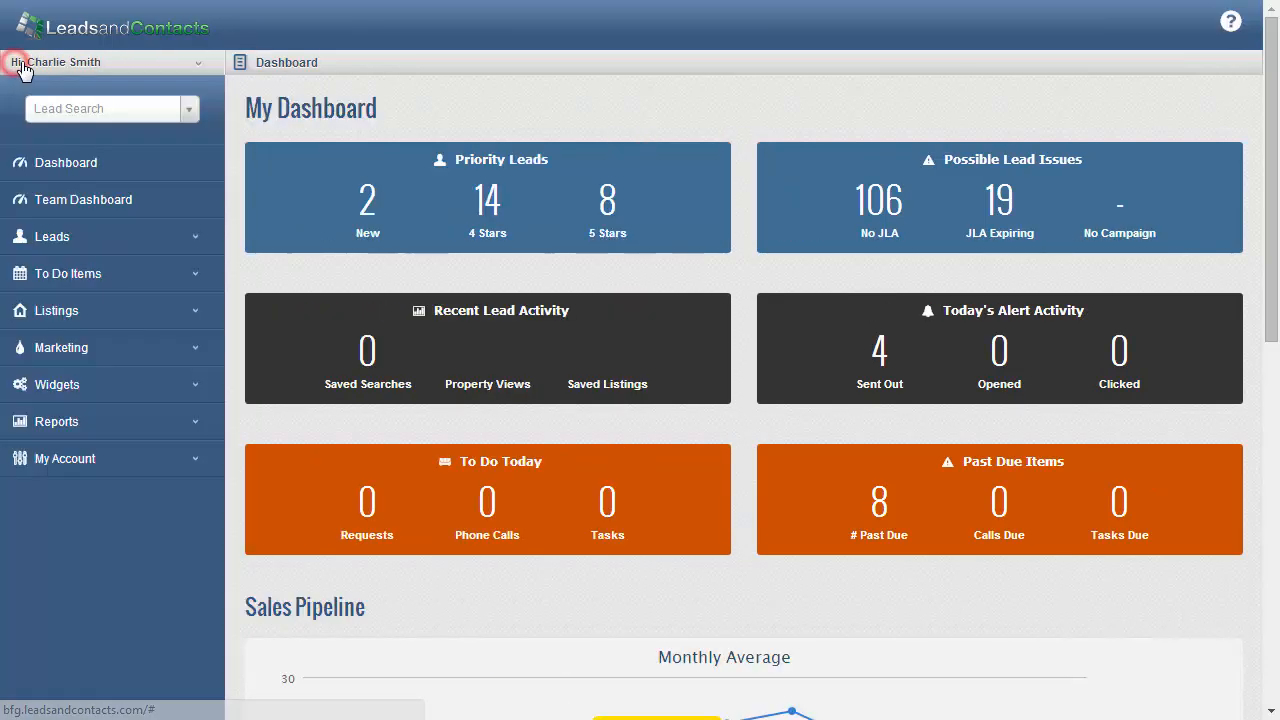
pyautogui.click(100, 64)
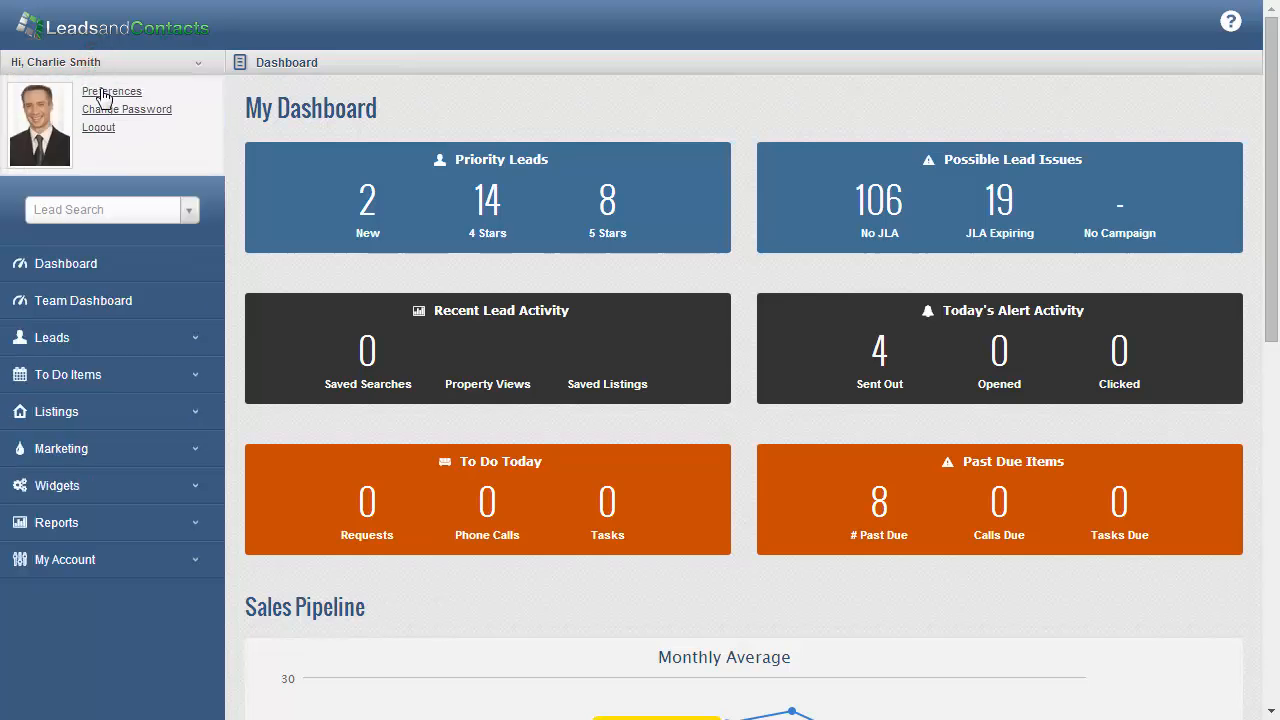
pyautogui.click(105, 93)
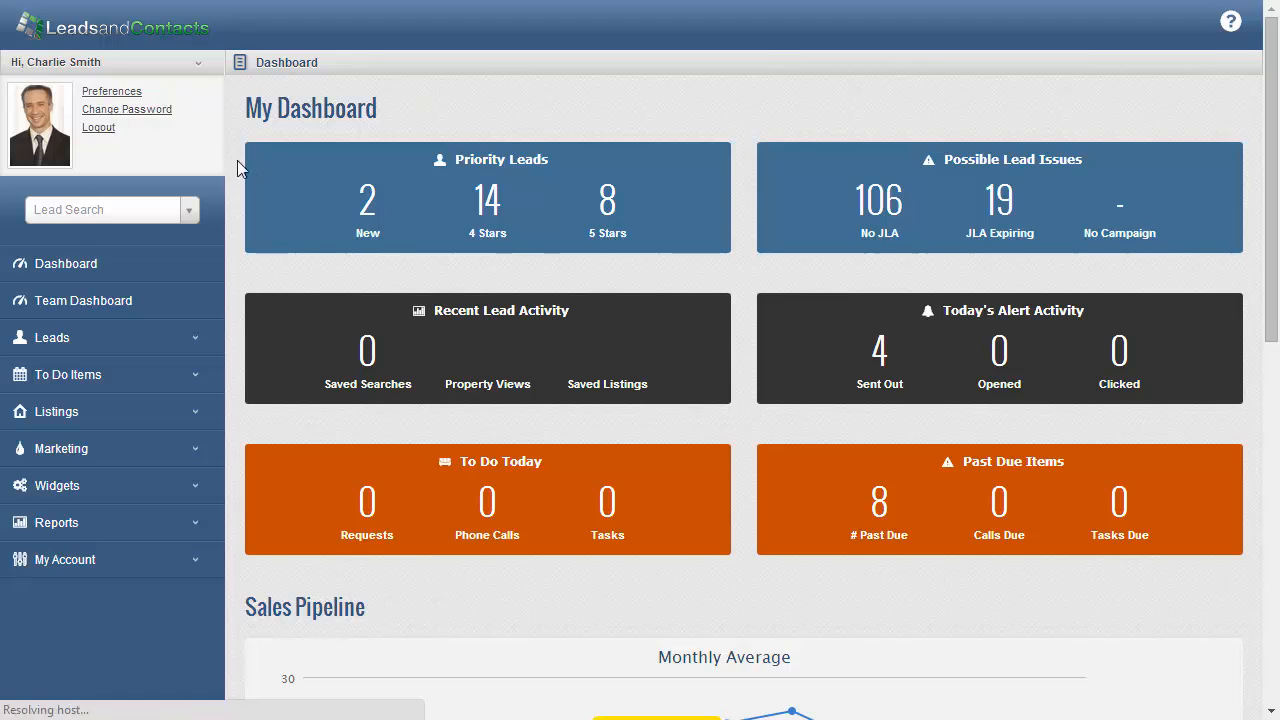
pyautogui.click(113, 93)
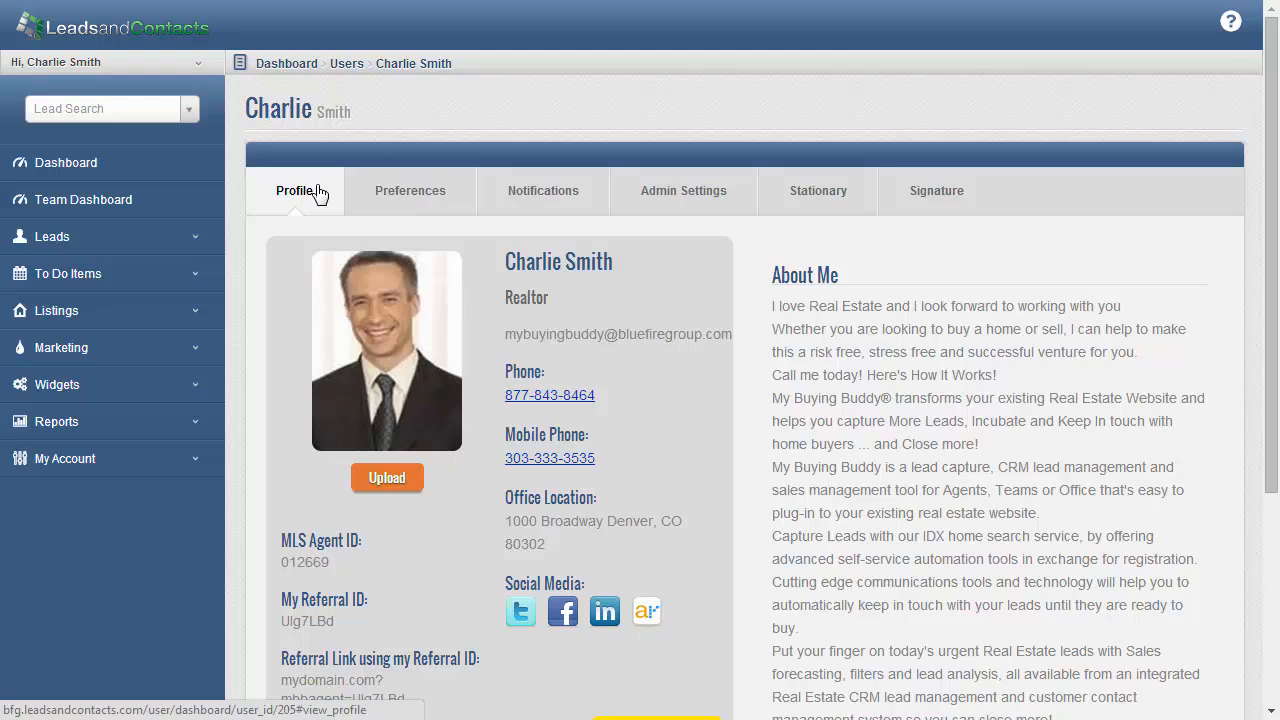
# - Review the agent's profile details, then open the profile photo upload page and start adding a file
pyautogui.scroll(-3, 826, 338)
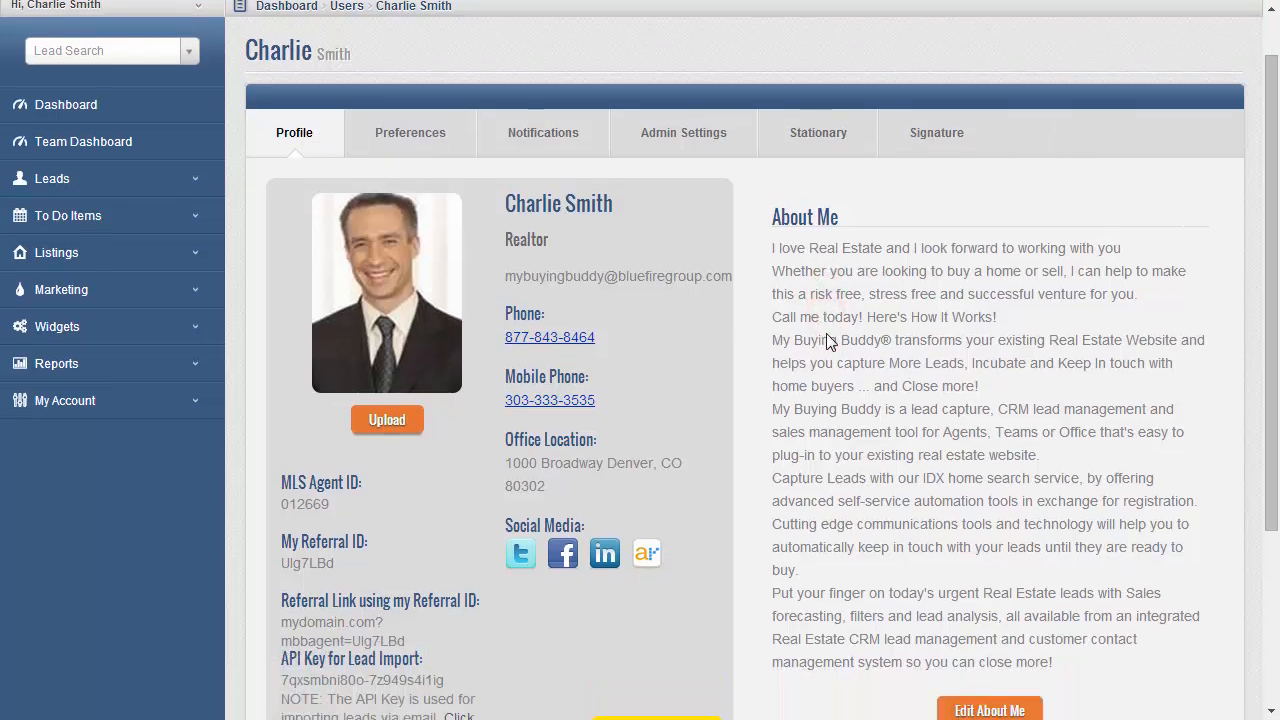
pyautogui.scroll(-1, 826, 341)
pyautogui.scroll(-1, 824, 338)
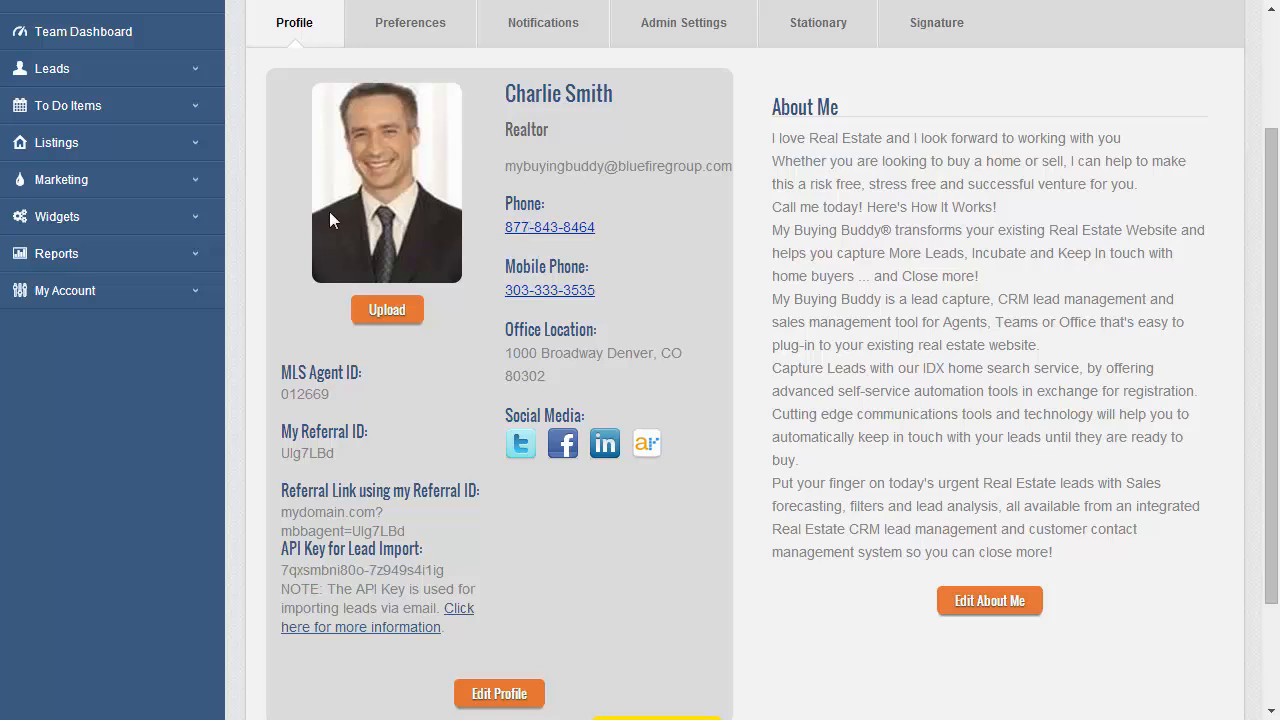
pyautogui.click(400, 306)
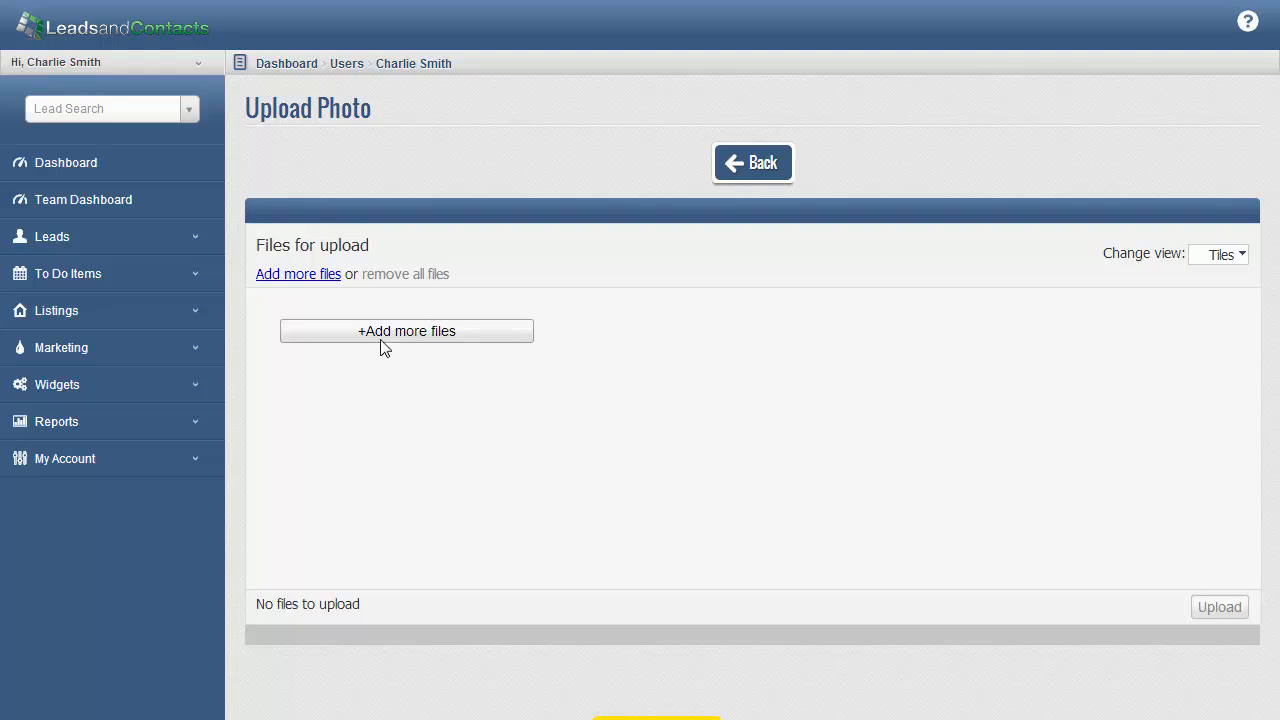
pyautogui.click(392, 339)
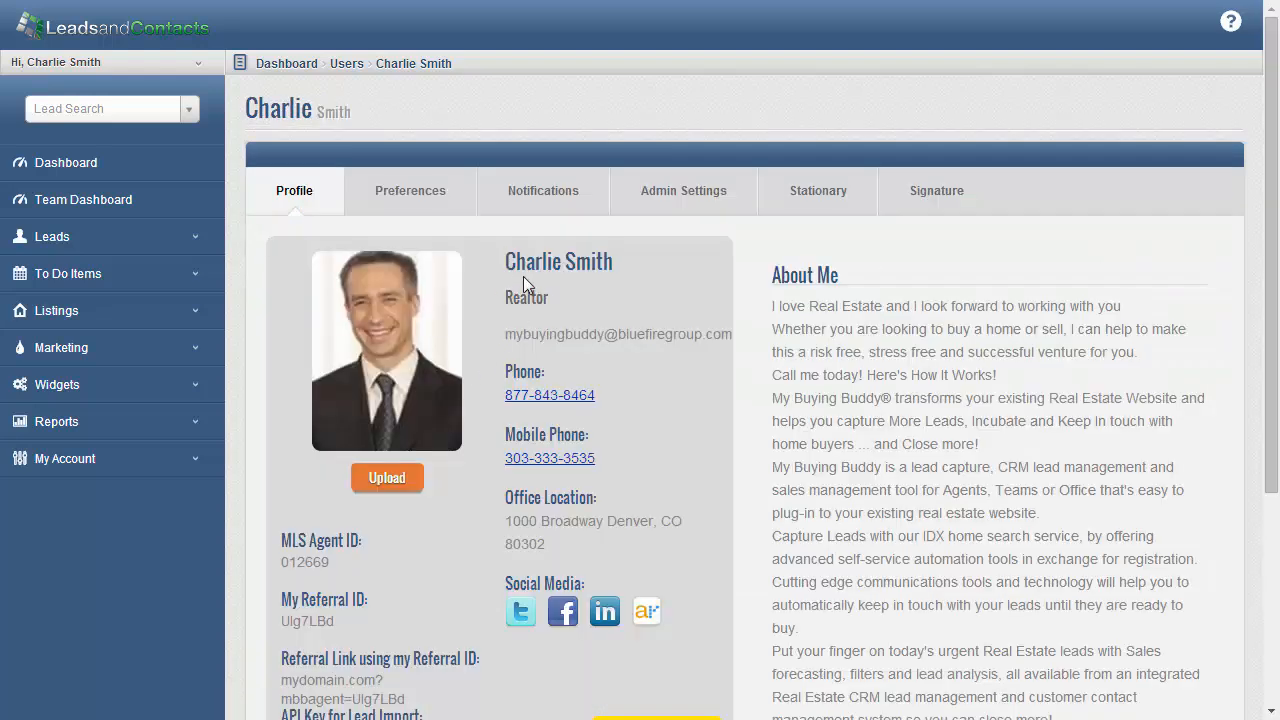
# - Open the agent's profile for editing and check the password, accreditations and office location fields
pyautogui.scroll(-1, 524, 277)
pyautogui.scroll(-2, 604, 197)
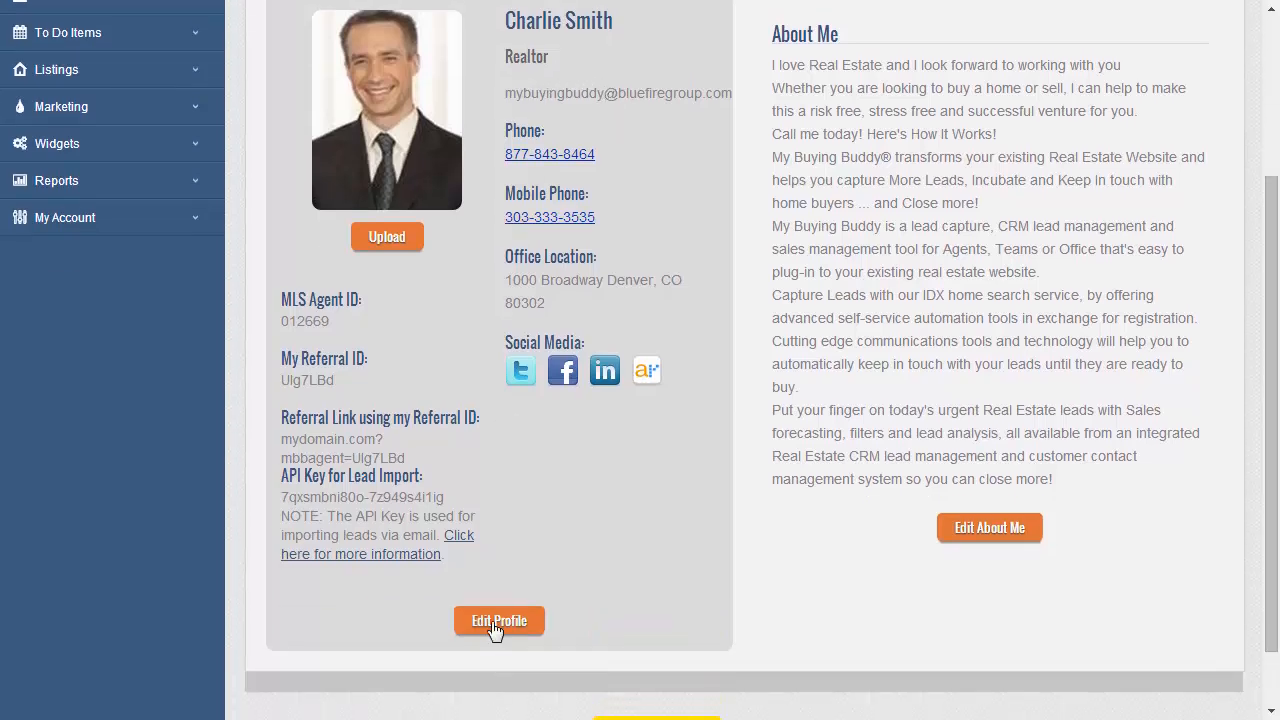
pyautogui.click(494, 624)
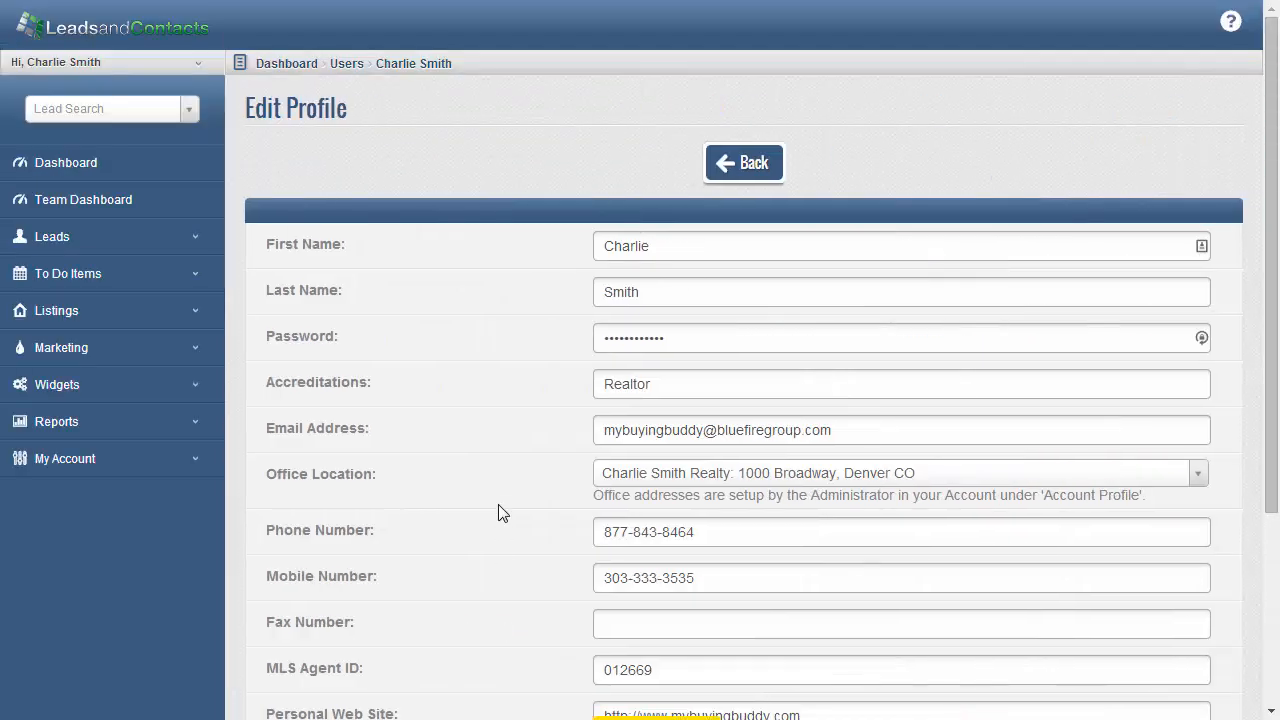
pyautogui.scroll(-3, 486, 490)
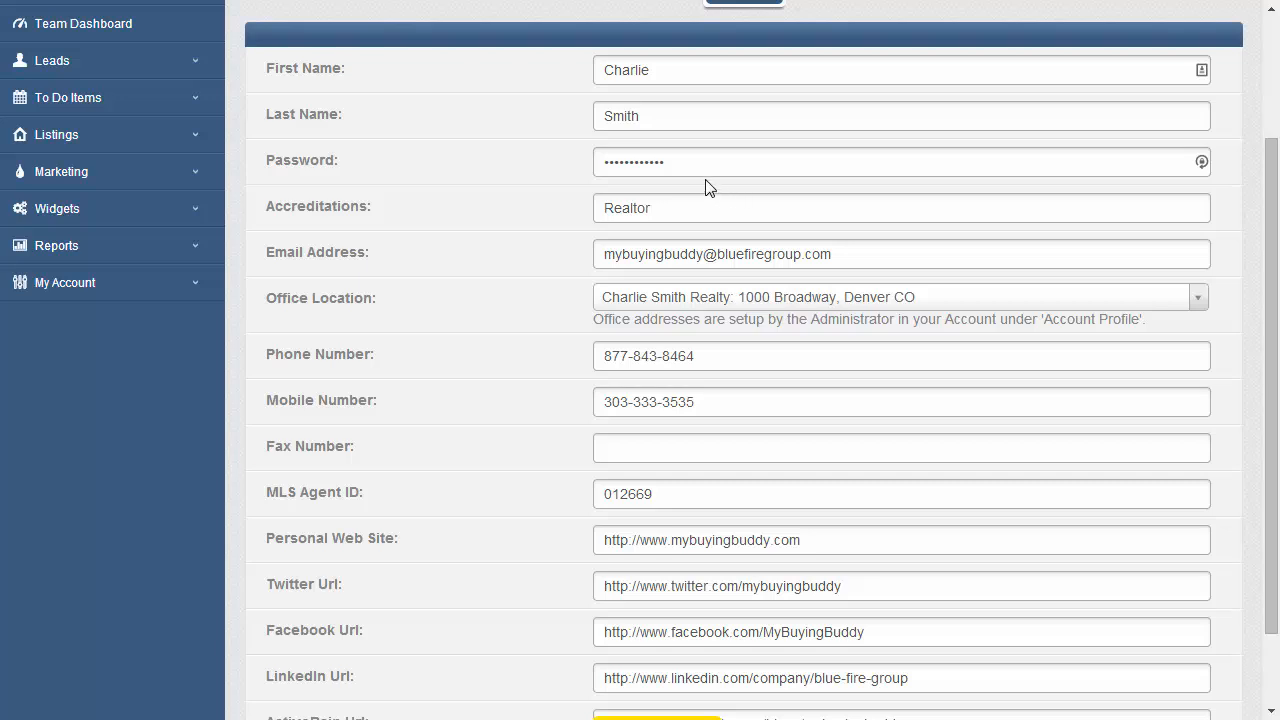
pyautogui.doubleClick(680, 160)
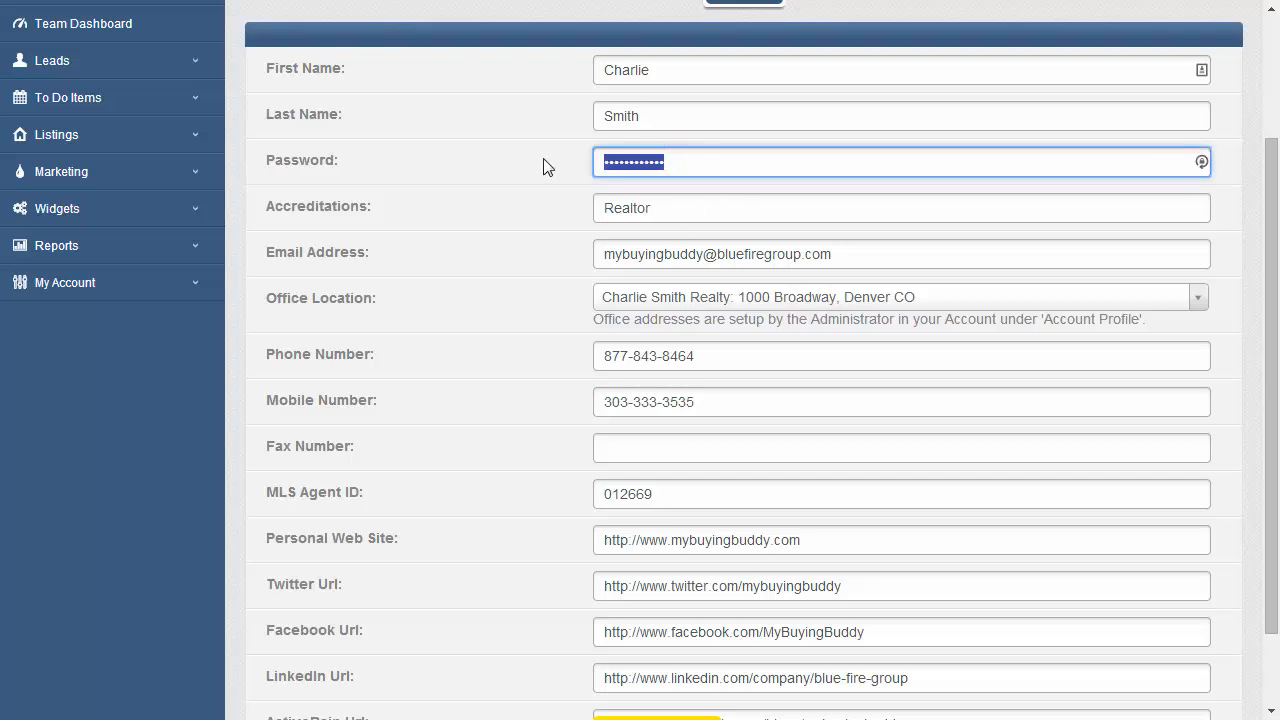
pyautogui.click(658, 212)
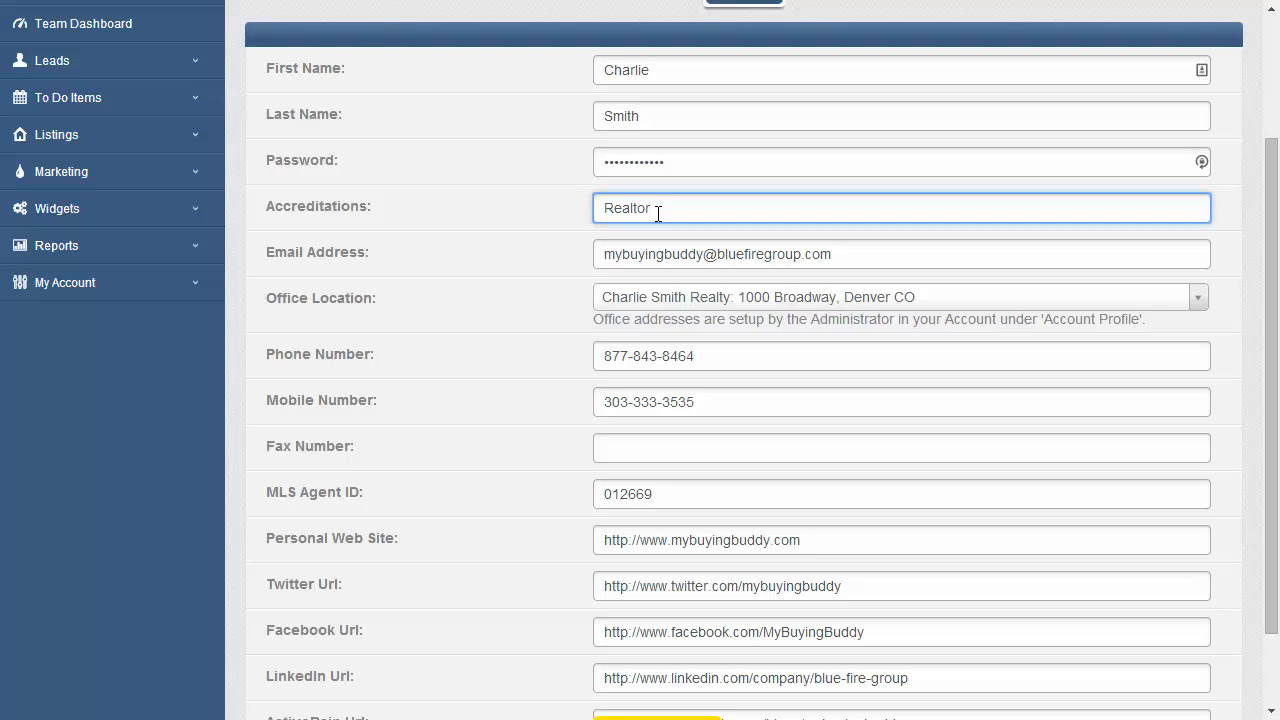
pyautogui.click(704, 299)
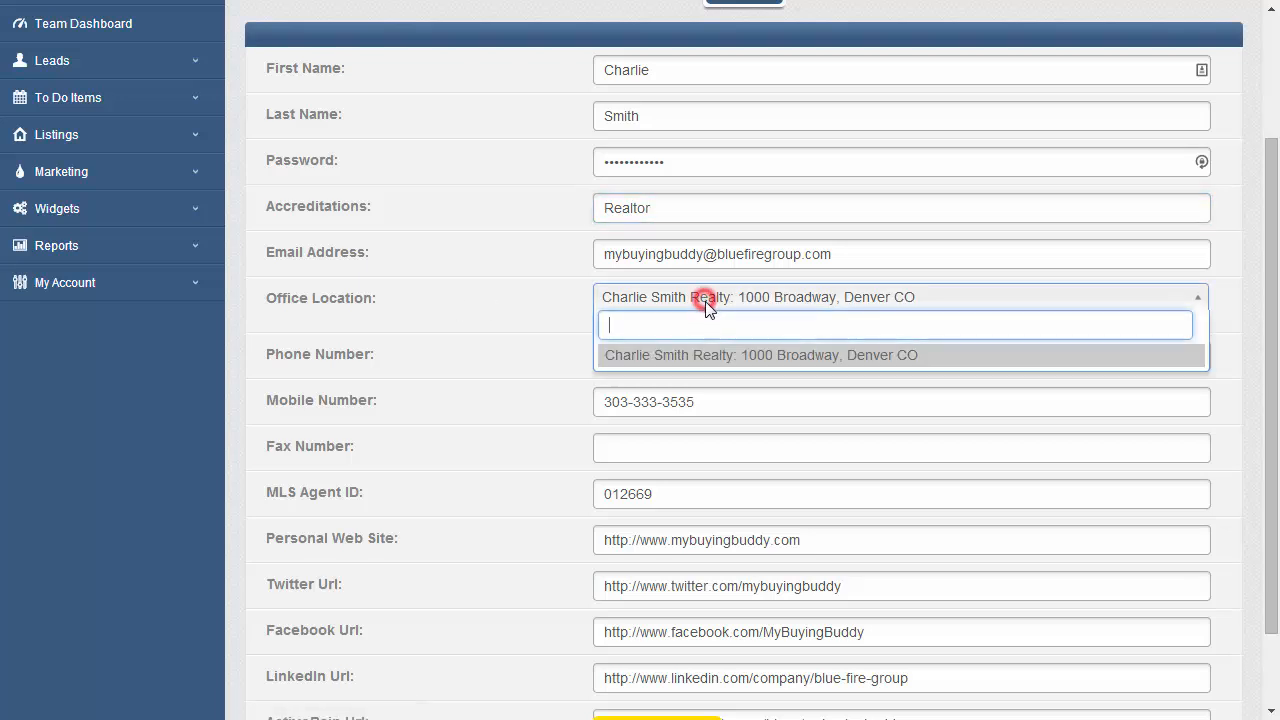
pyautogui.click(963, 299)
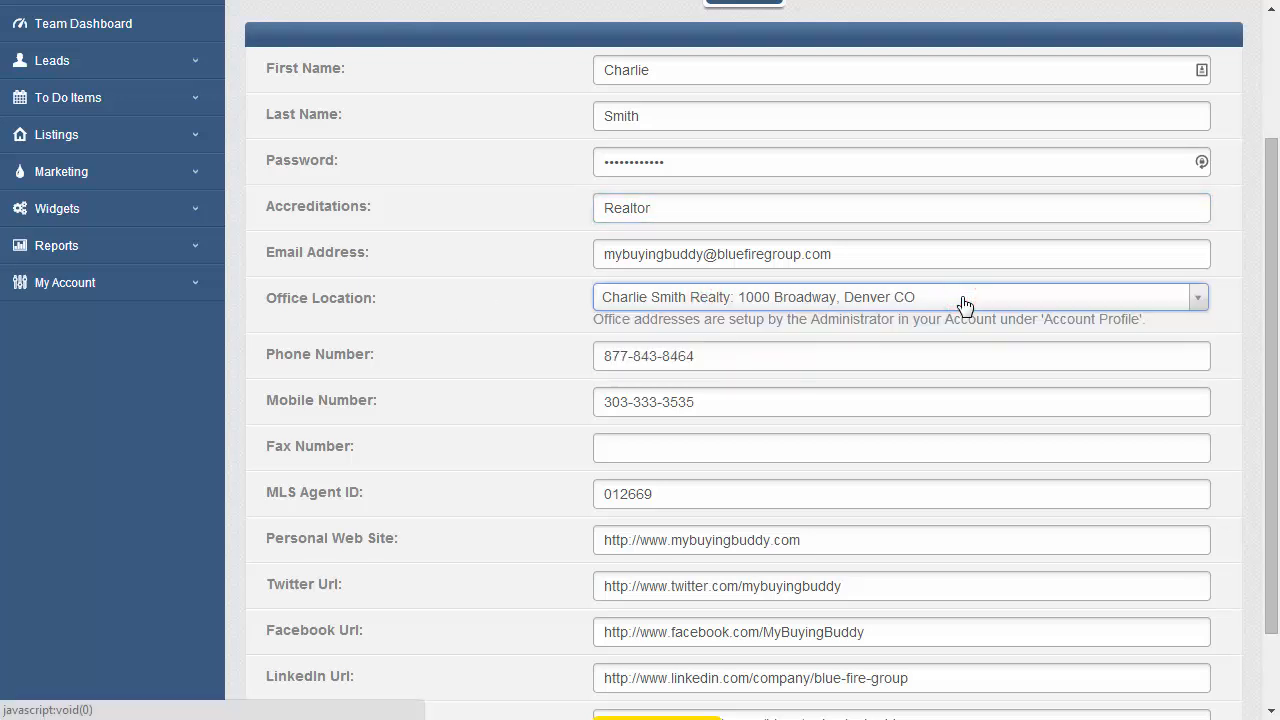
# - Check the MLS Agent ID and Personal Web Site fields, then save the profile
pyautogui.scroll(-1, 566, 352)
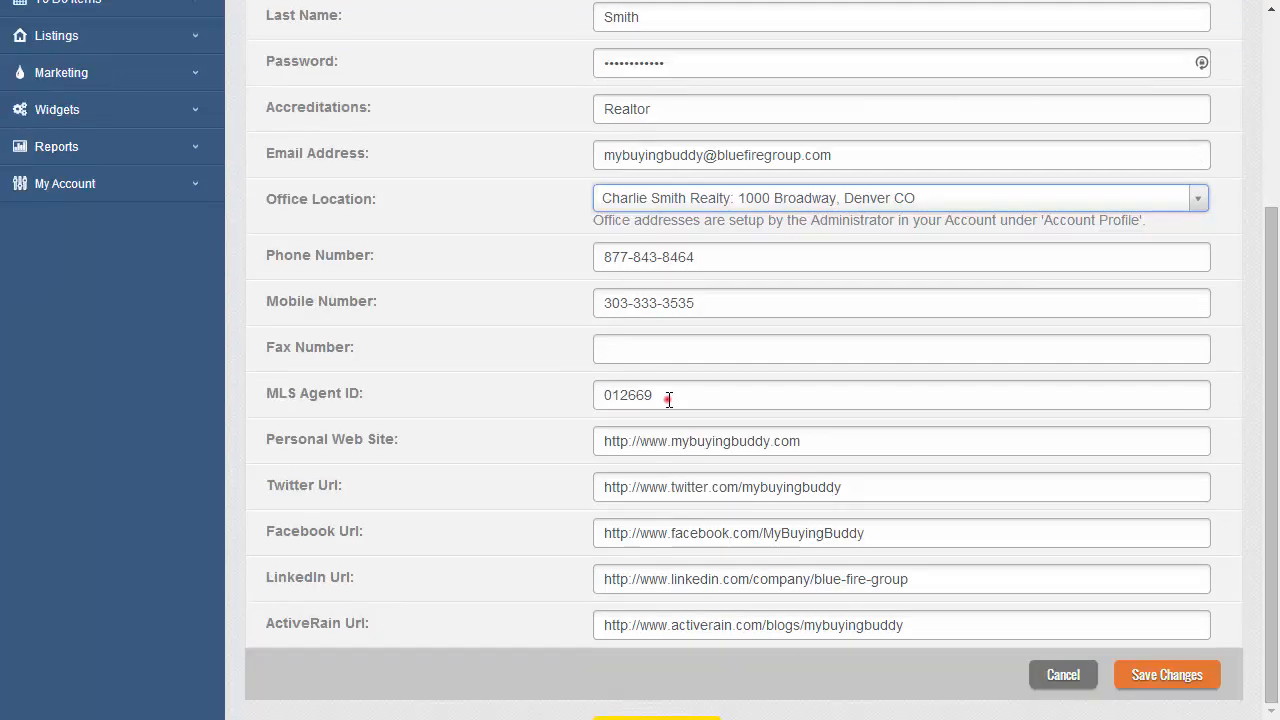
pyautogui.doubleClick(662, 396)
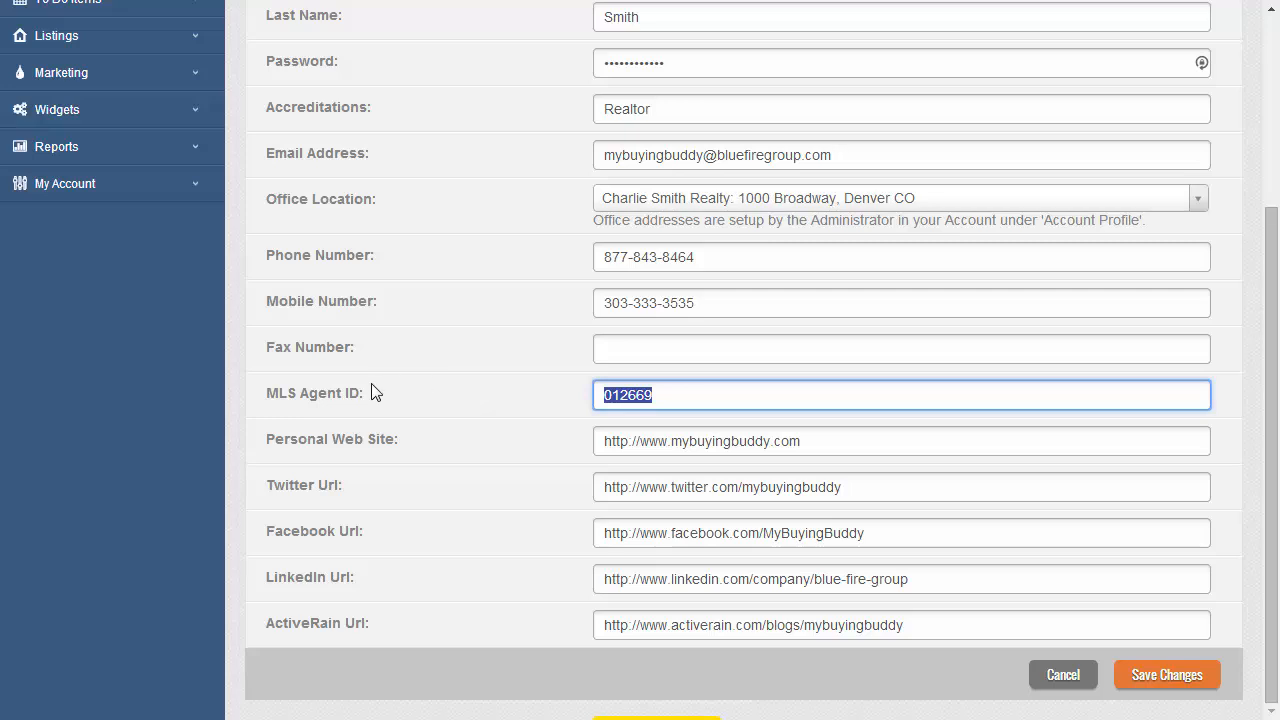
pyautogui.moveTo(372, 394); pyautogui.dragTo(262, 399)
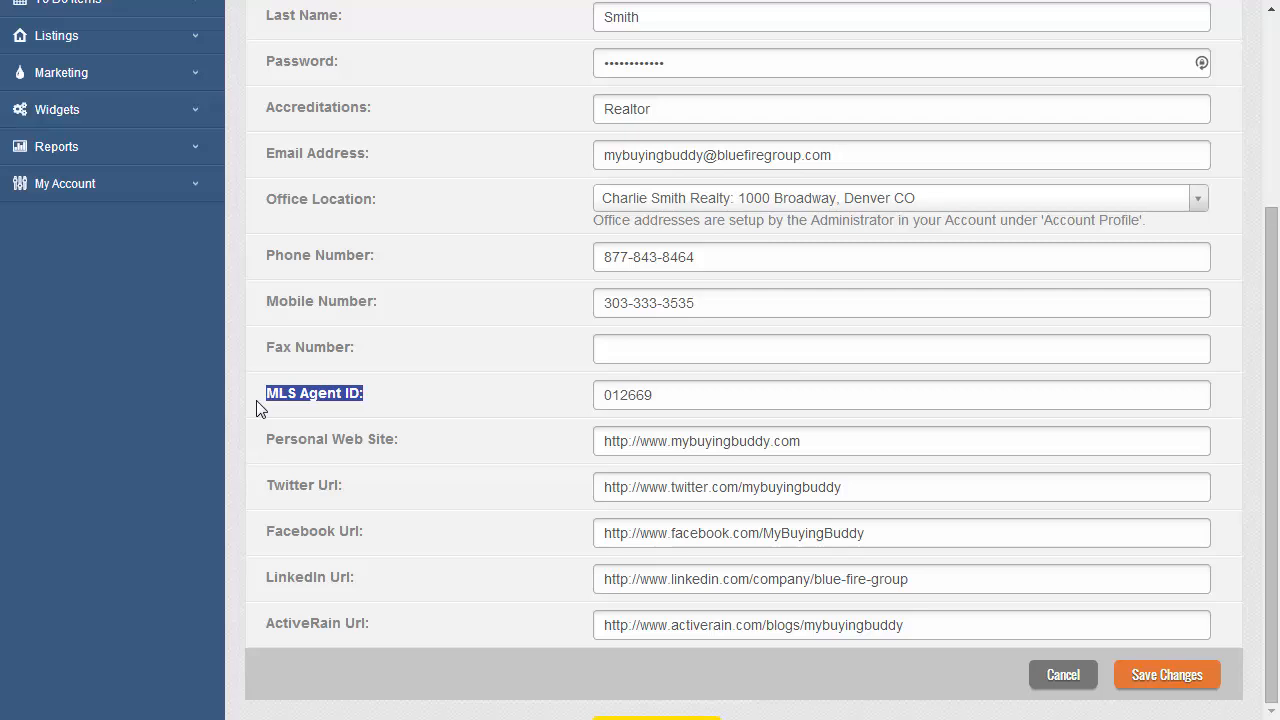
pyautogui.click(737, 394)
pyautogui.moveTo(403, 438); pyautogui.dragTo(263, 449)
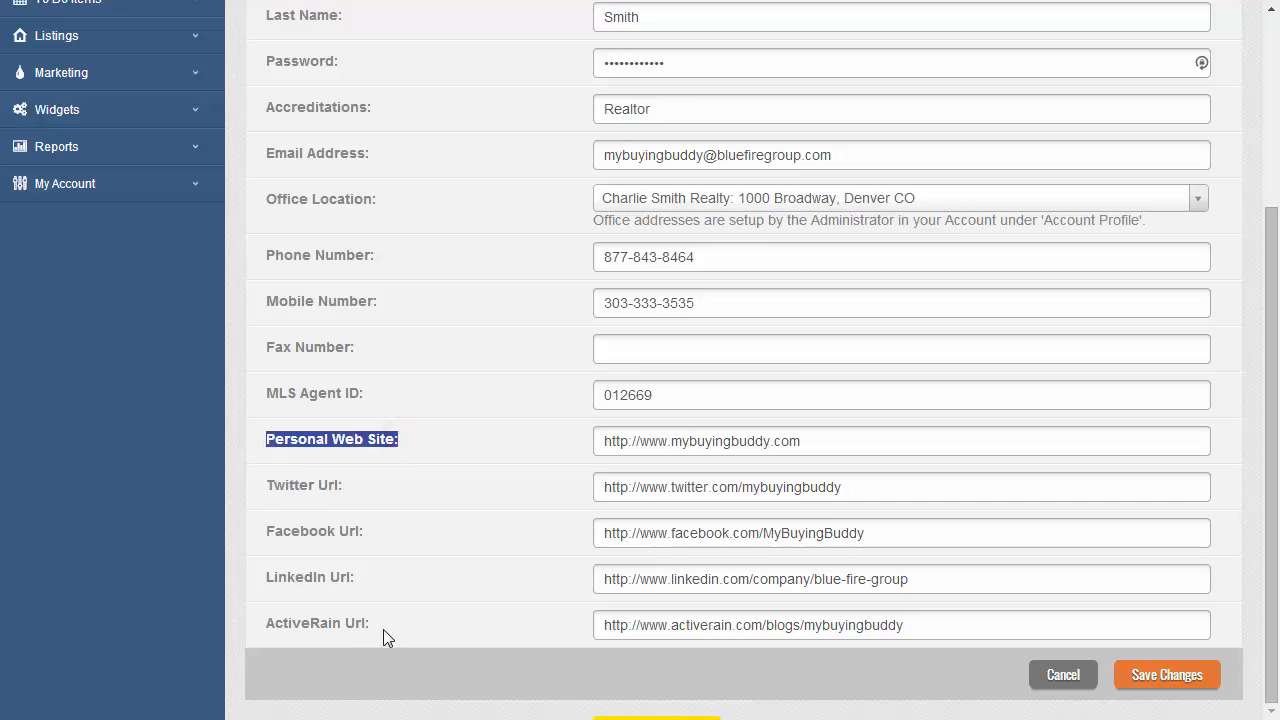
pyautogui.click(1159, 680)
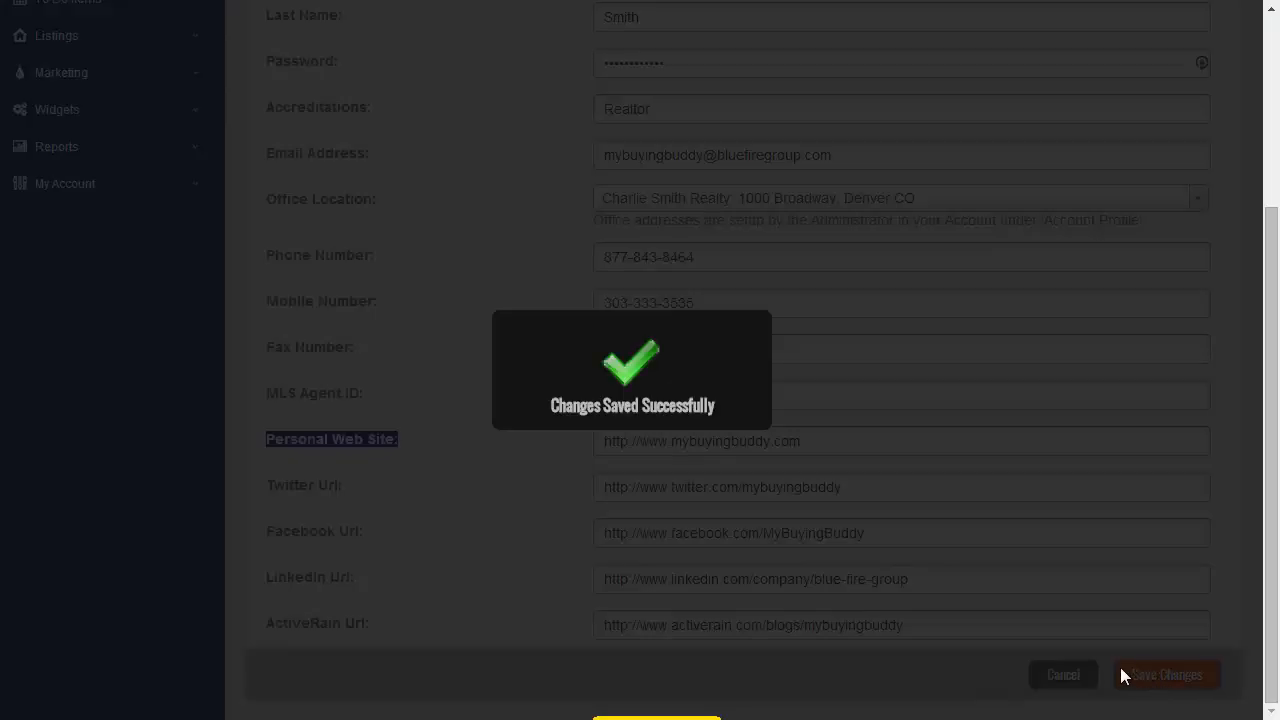
# - Open the agent's About Me text for editing and save it
pyautogui.scroll(-2, 631, 360)
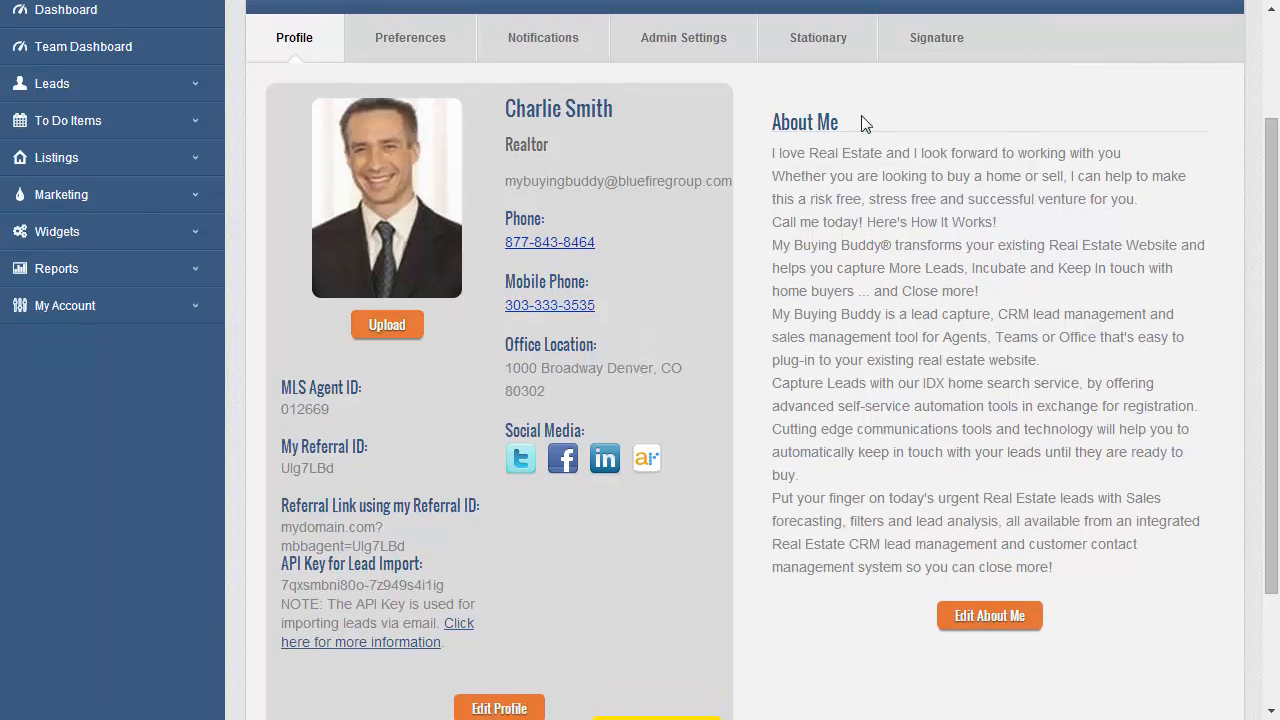
pyautogui.click(981, 616)
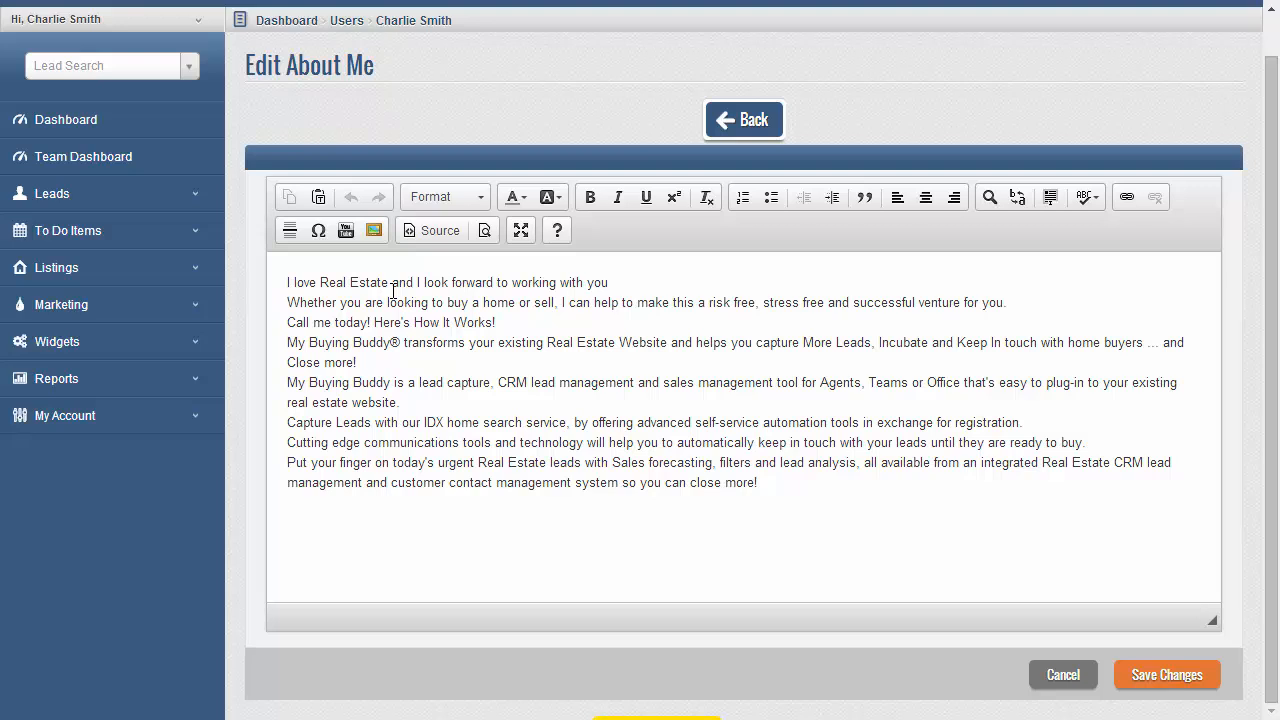
pyautogui.click(1160, 675)
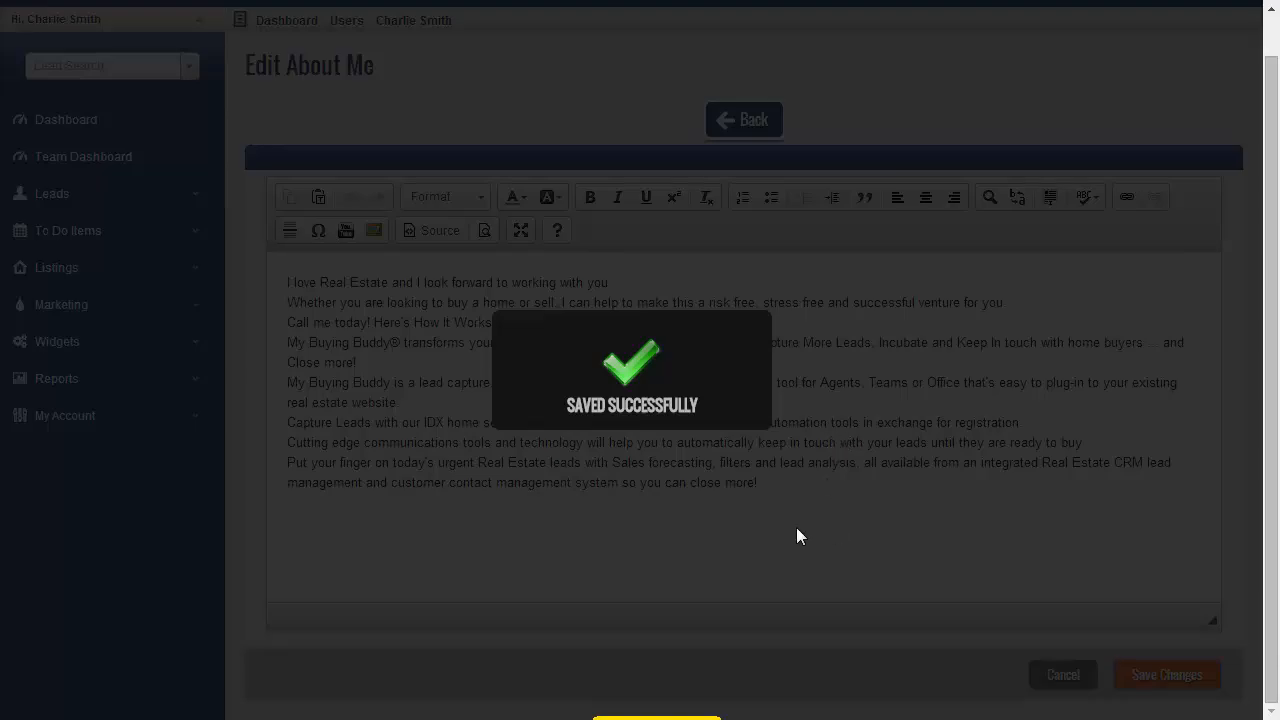
# - Show the user preferences and look through the drip campaigns offered for website generated leads
pyautogui.scroll(-1, 648, 349)
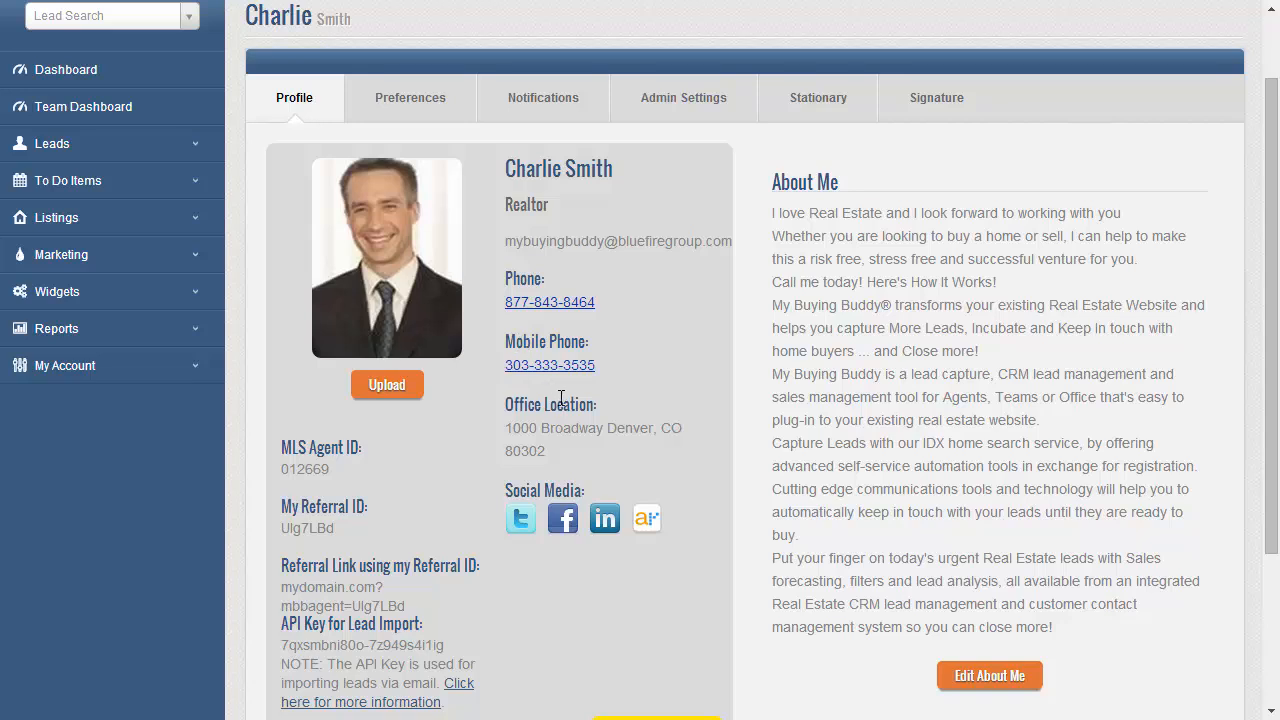
pyautogui.click(410, 97)
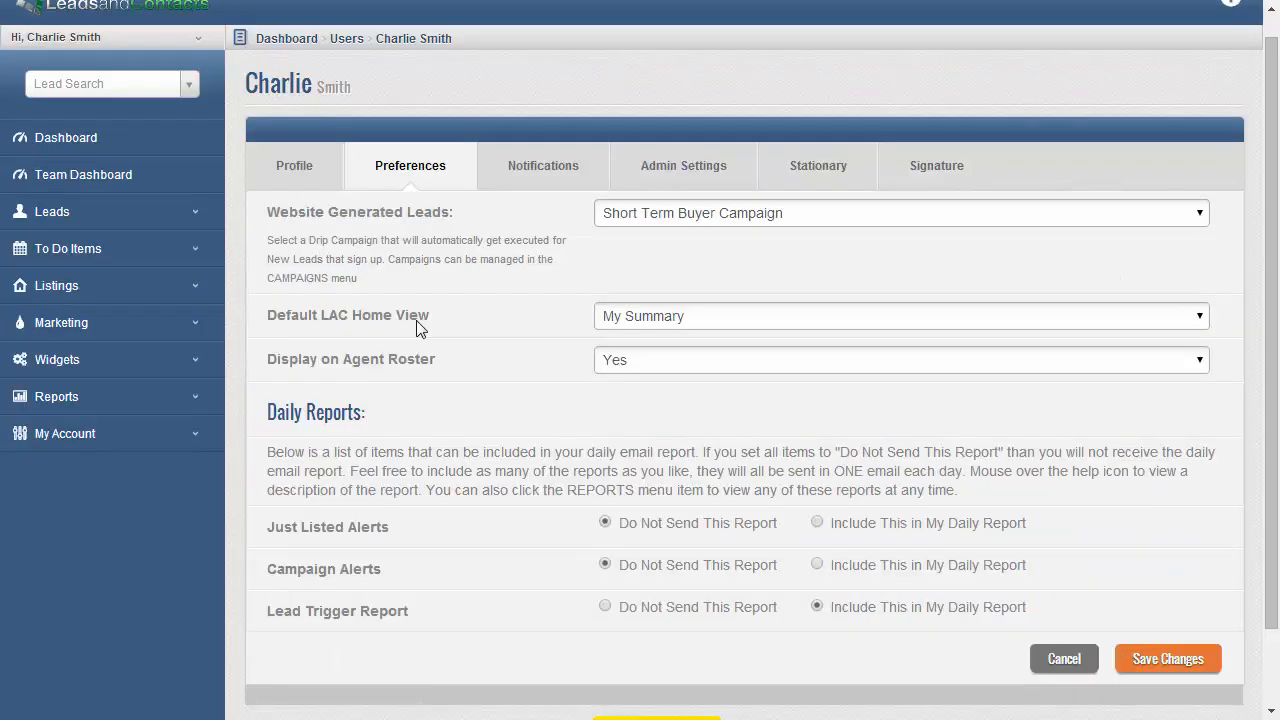
pyautogui.click(688, 219)
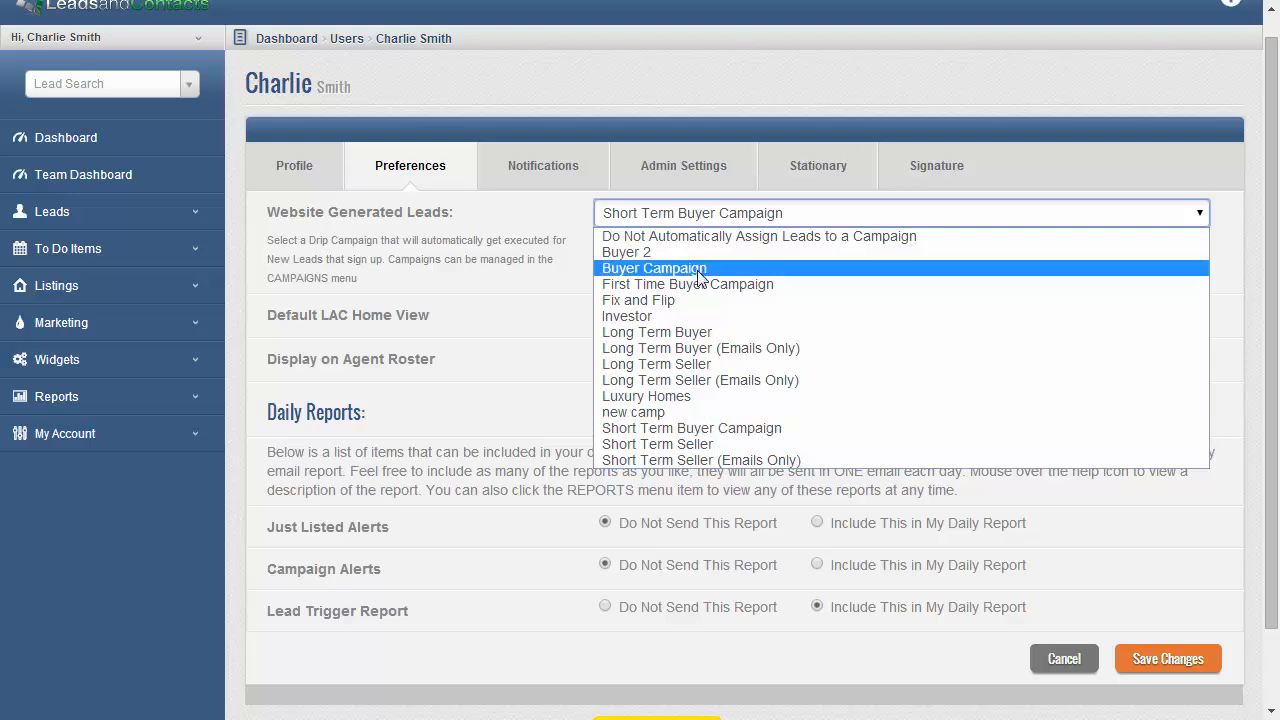
pyautogui.click(690, 214)
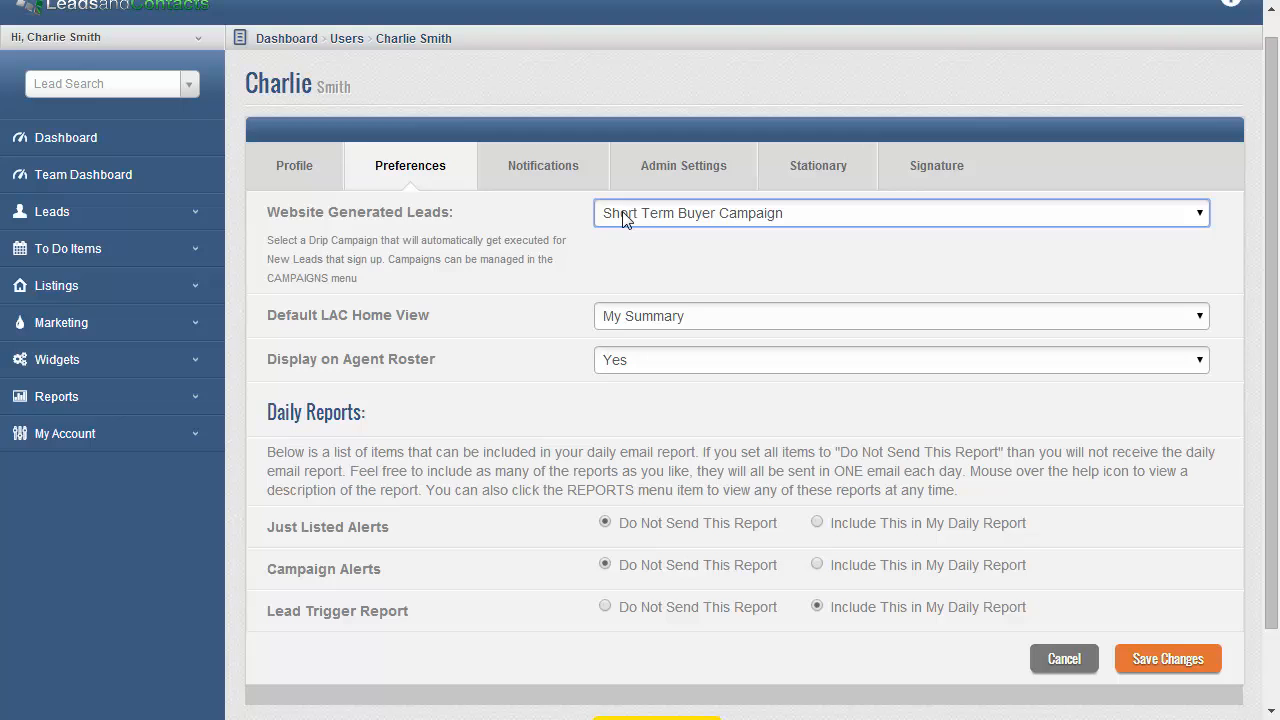
# - Review the Daily Reports options for just listed alerts, campaign alerts and the lead trigger report
pyautogui.scroll(-2, 290, 240)
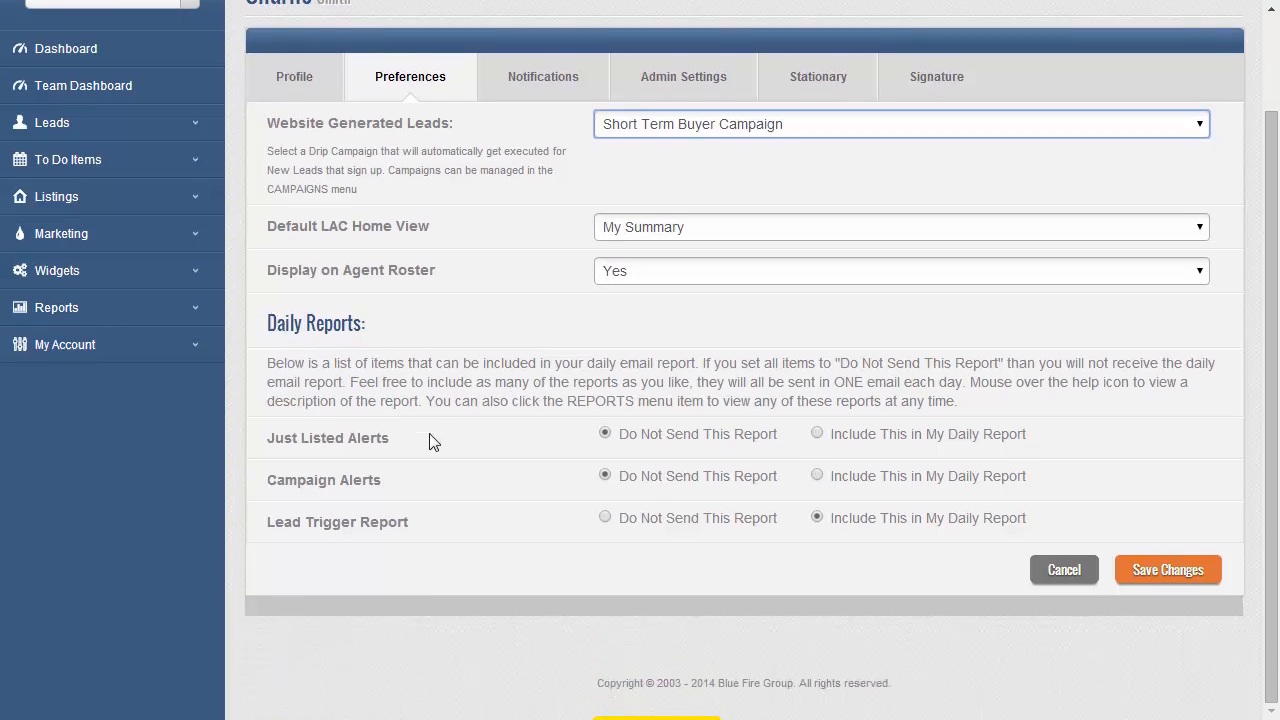
pyautogui.click(336, 442)
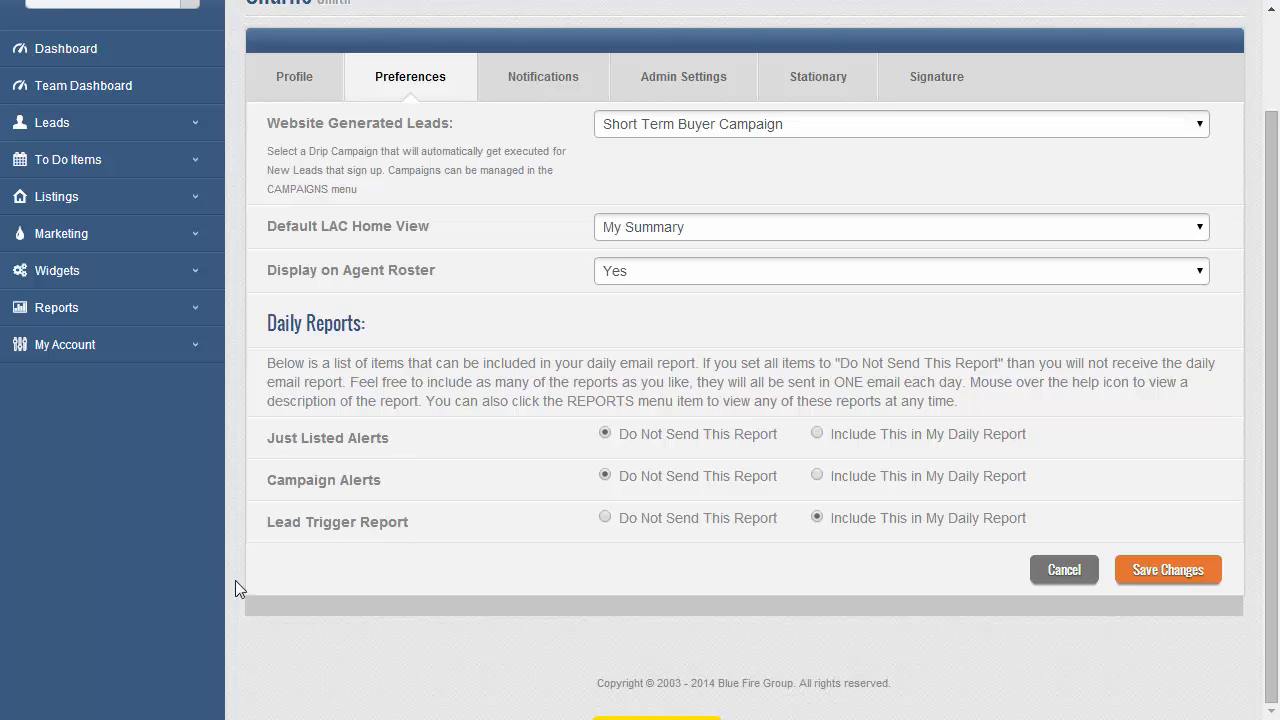
pyautogui.click(392, 482)
# - Show the notification settings and review the email and SMS options for lead activity and user assignments
pyautogui.click(531, 83)
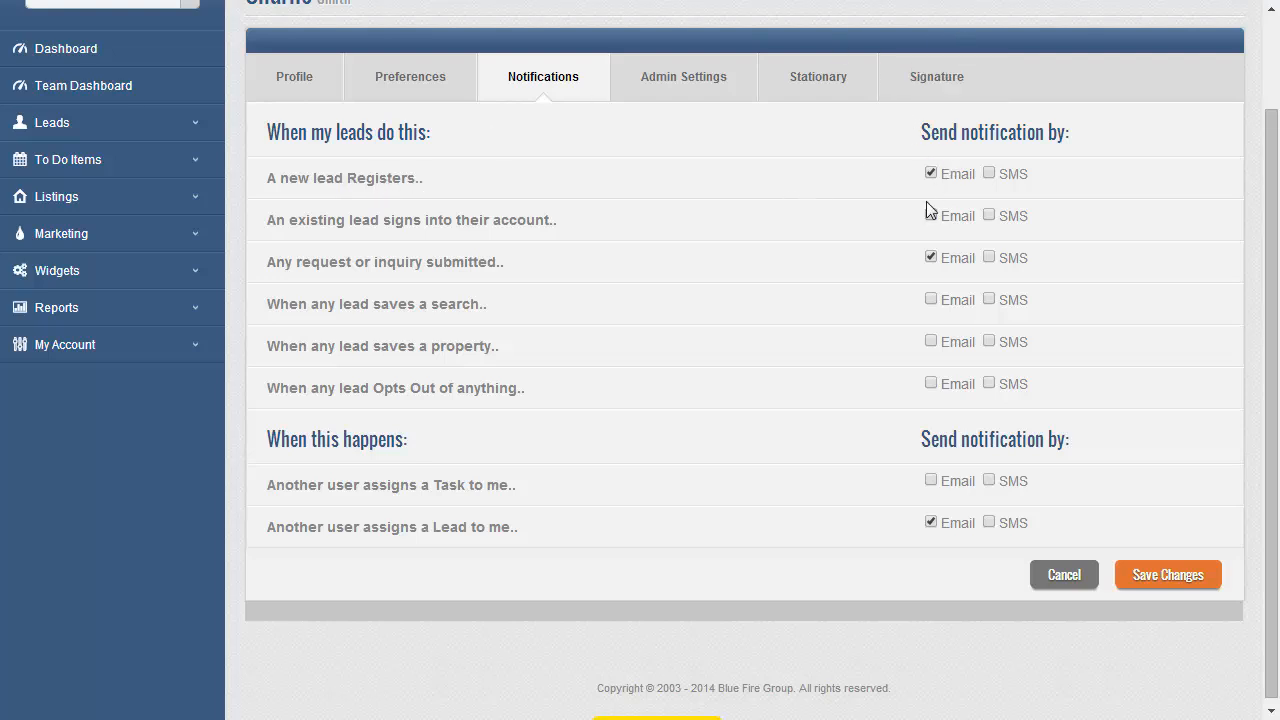
pyautogui.scroll(1, 510, 369)
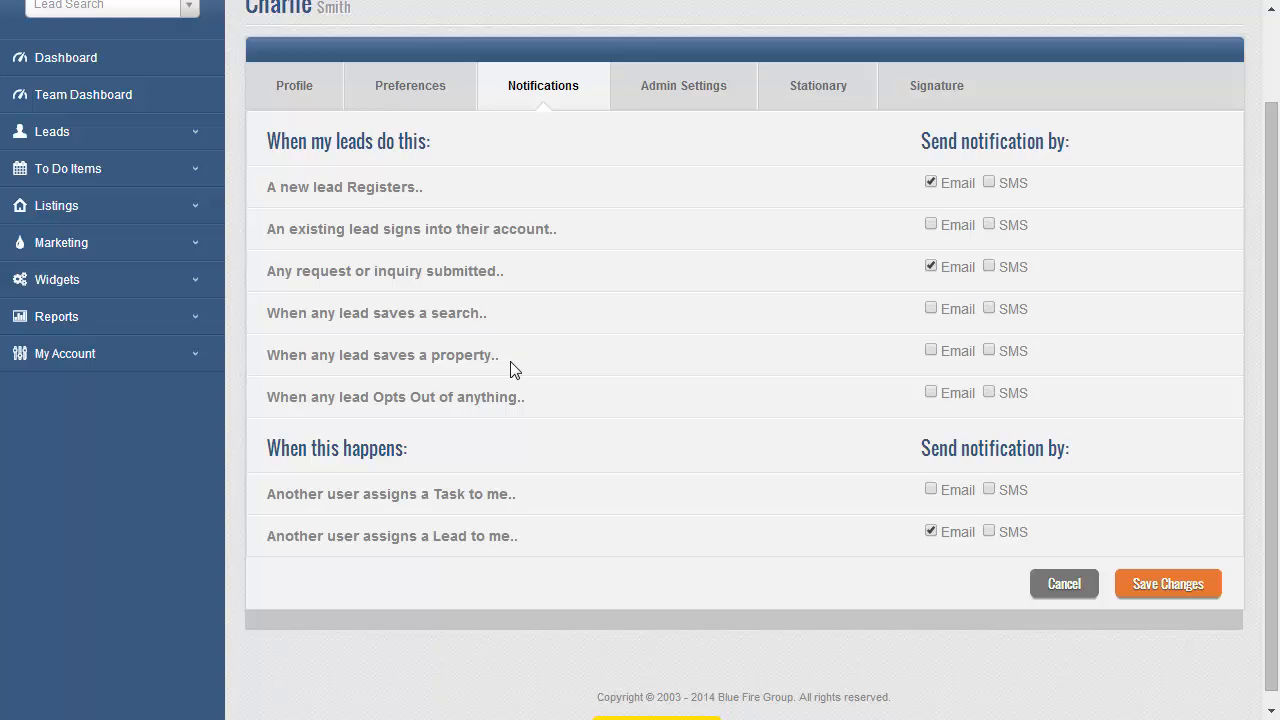
# - Show the agent's email stationary settings with the font, photo and header options
pyautogui.scroll(2, 510, 370)
pyautogui.click(827, 200)
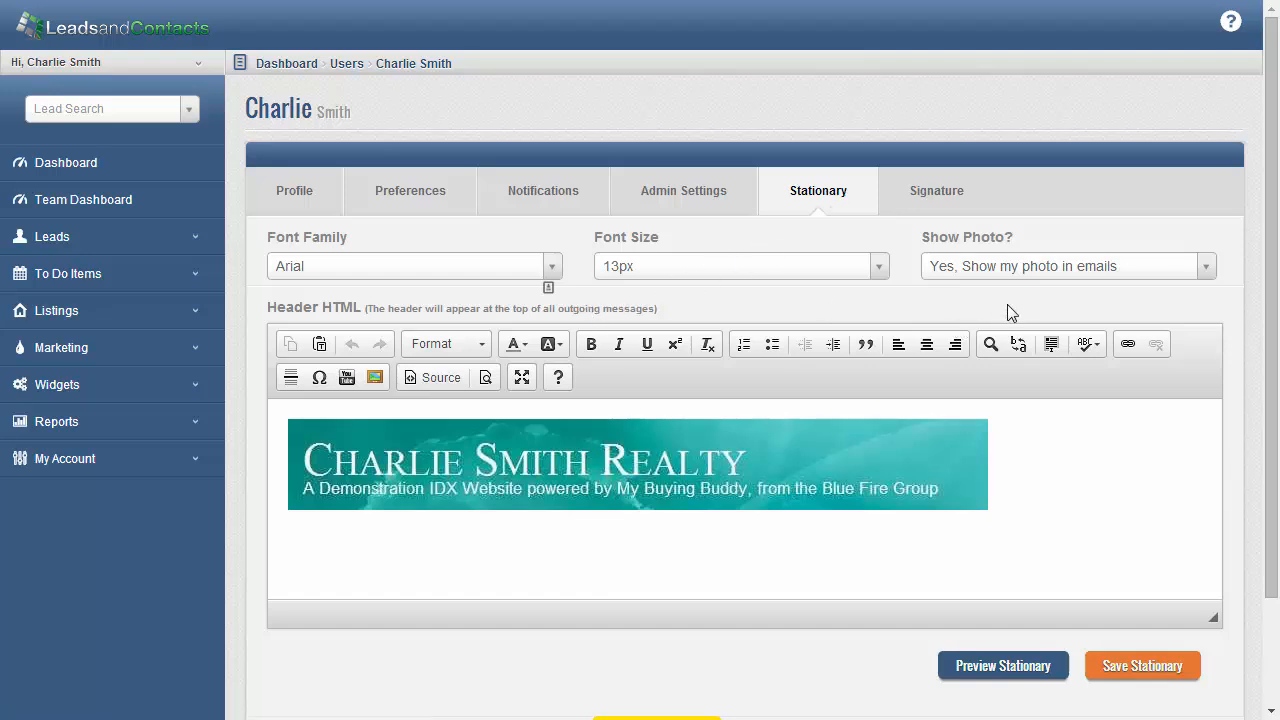
# - Review the choices for showing the agent's photo in emails and the banner in the stationary header
pyautogui.click(1168, 270)
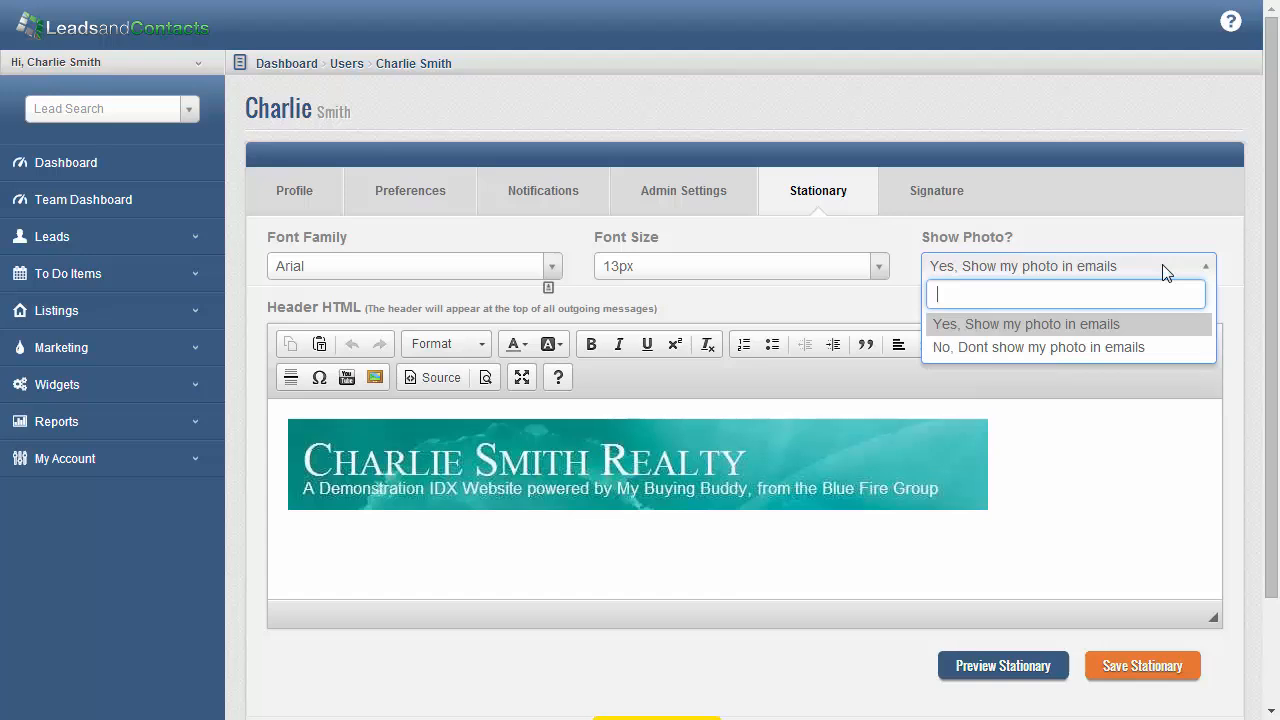
pyautogui.click(1099, 464)
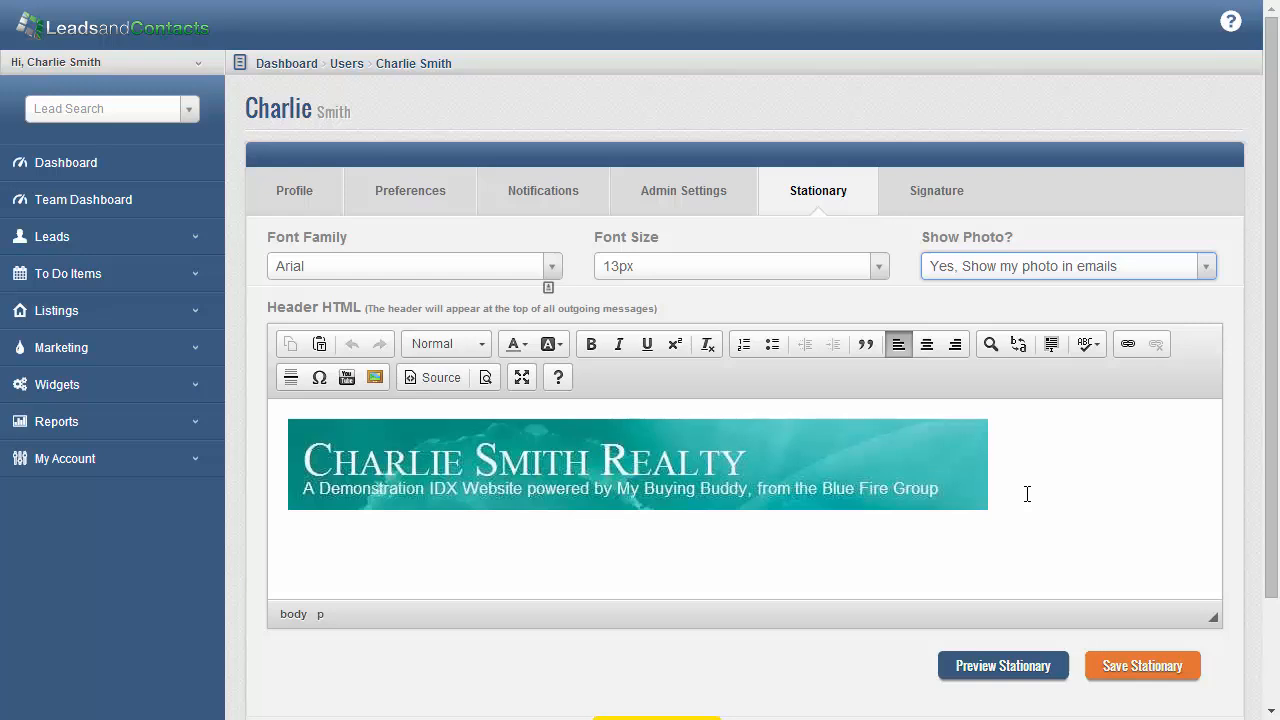
# - Show the agent's email signature and examine its name, company, address and office phone lines
pyautogui.click(914, 199)
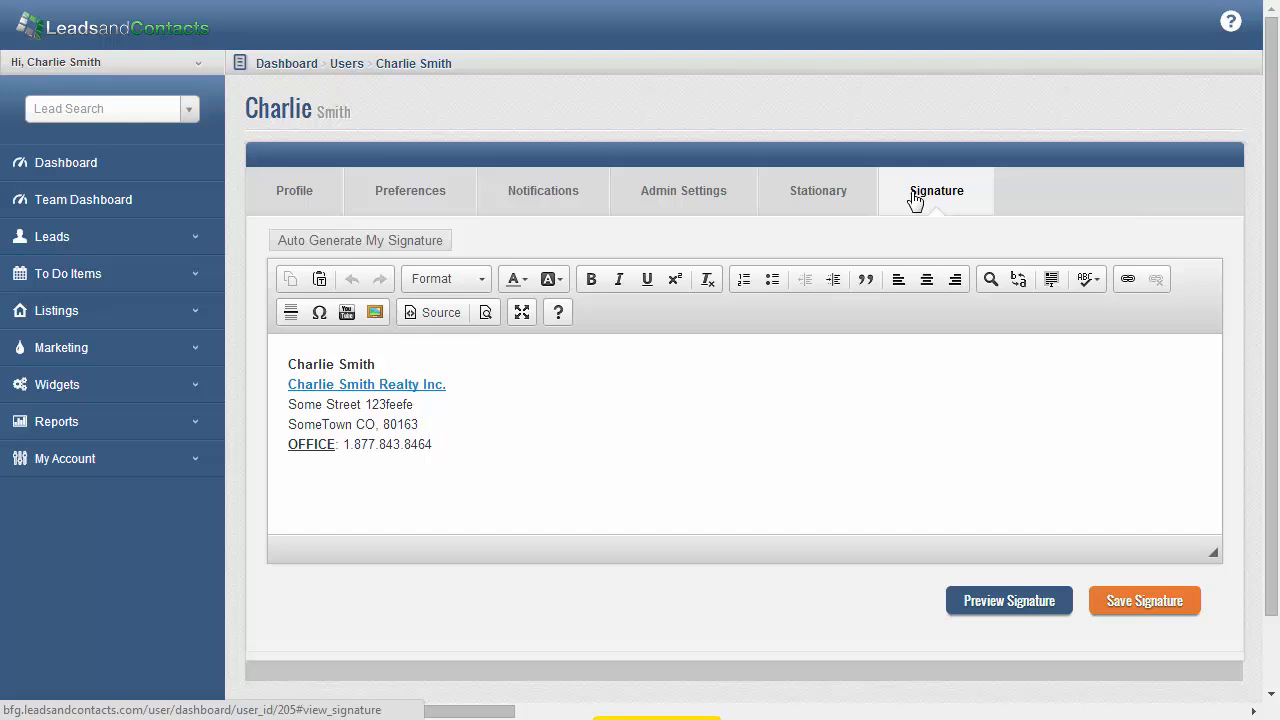
pyautogui.moveTo(449, 444); pyautogui.dragTo(341, 426)
pyautogui.click(346, 363)
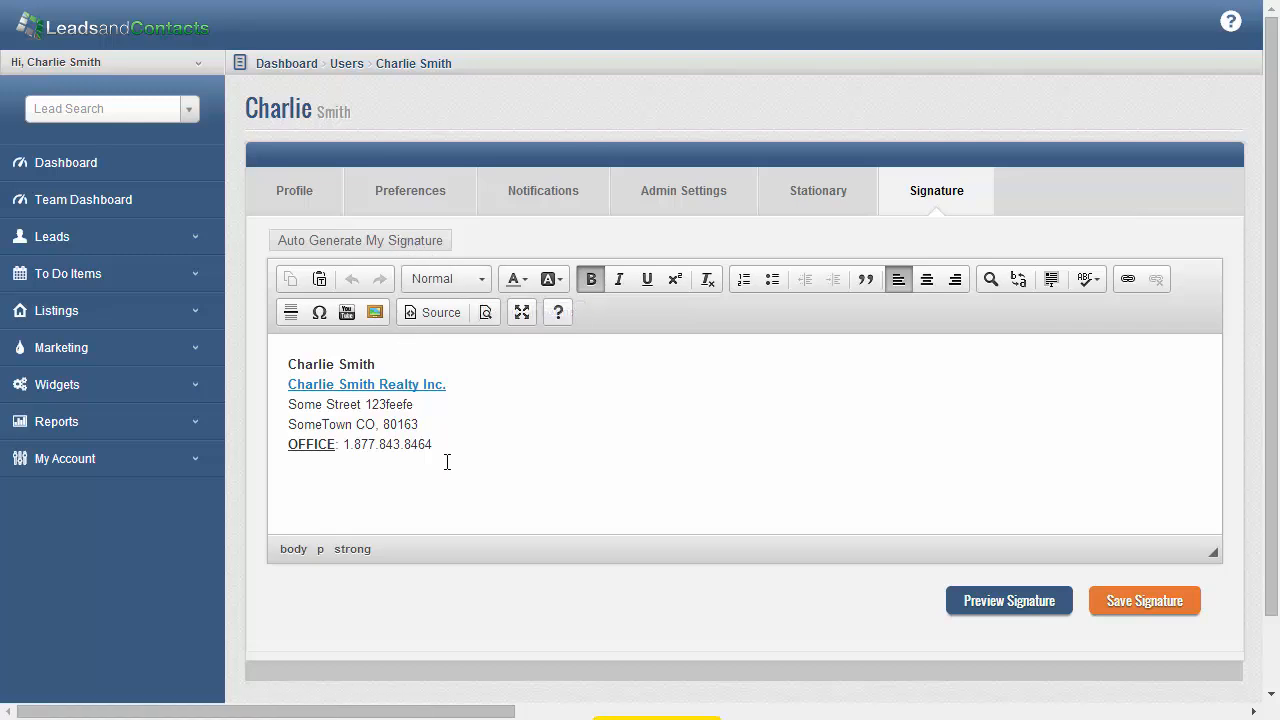
# - Replace the email signature with one auto-generated from the agent's profile and save it
pyautogui.click(337, 240)
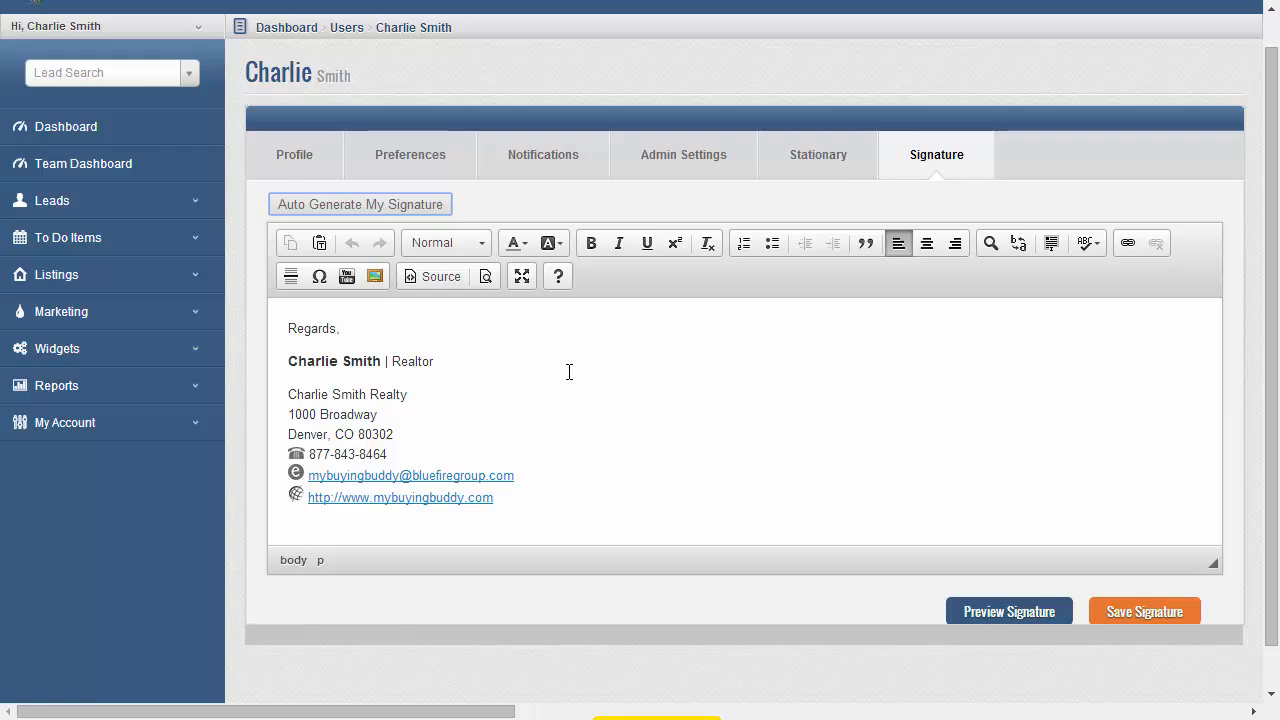
pyautogui.scroll(-1, 560, 370)
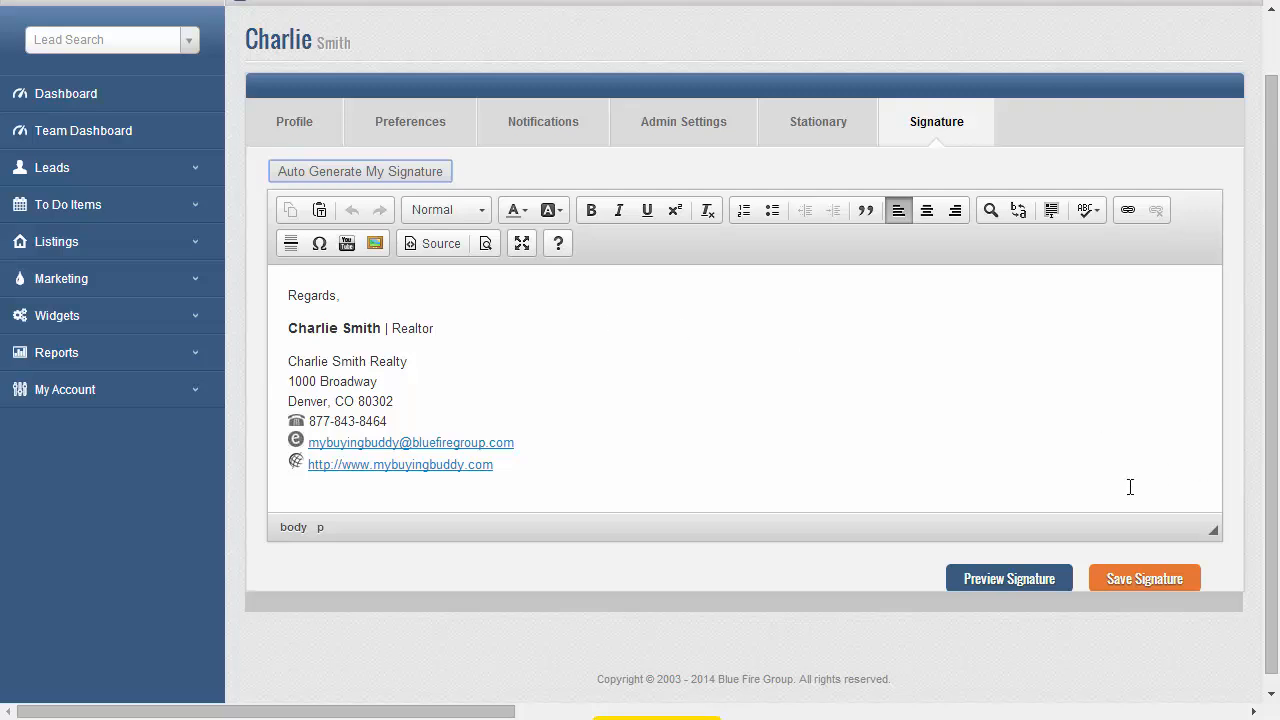
pyautogui.click(1125, 583)
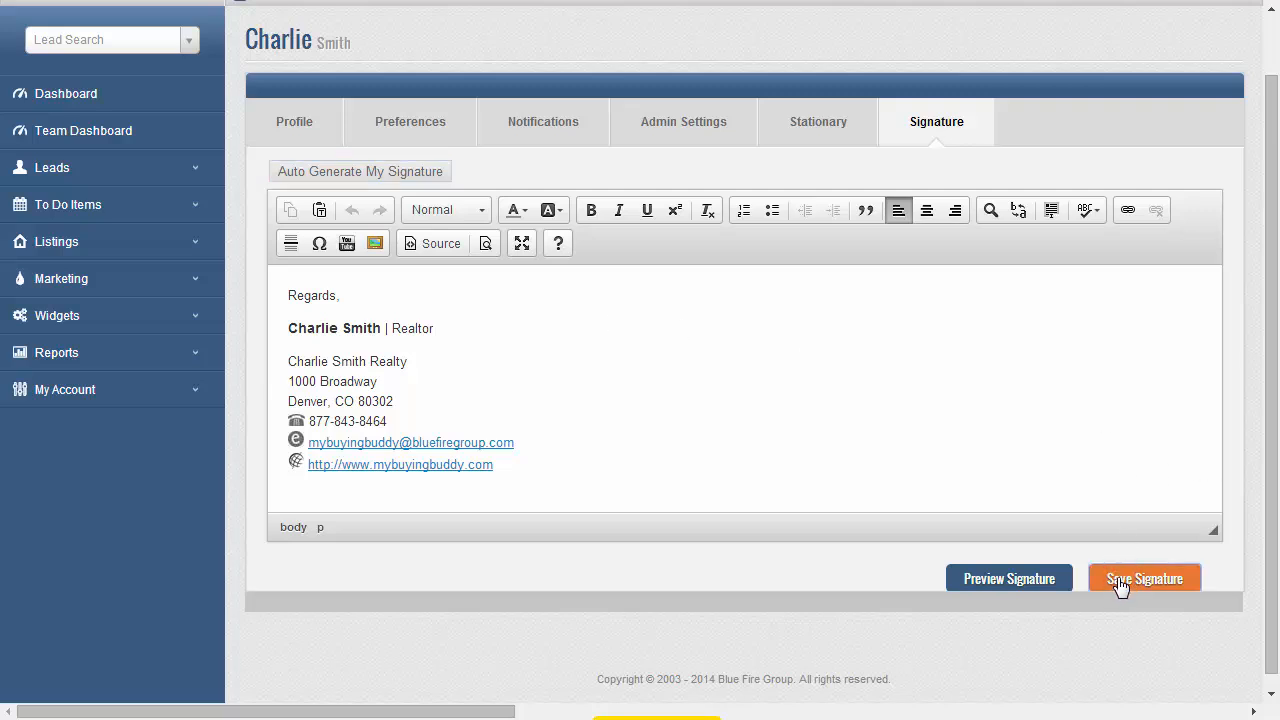
pyautogui.click(683, 128)
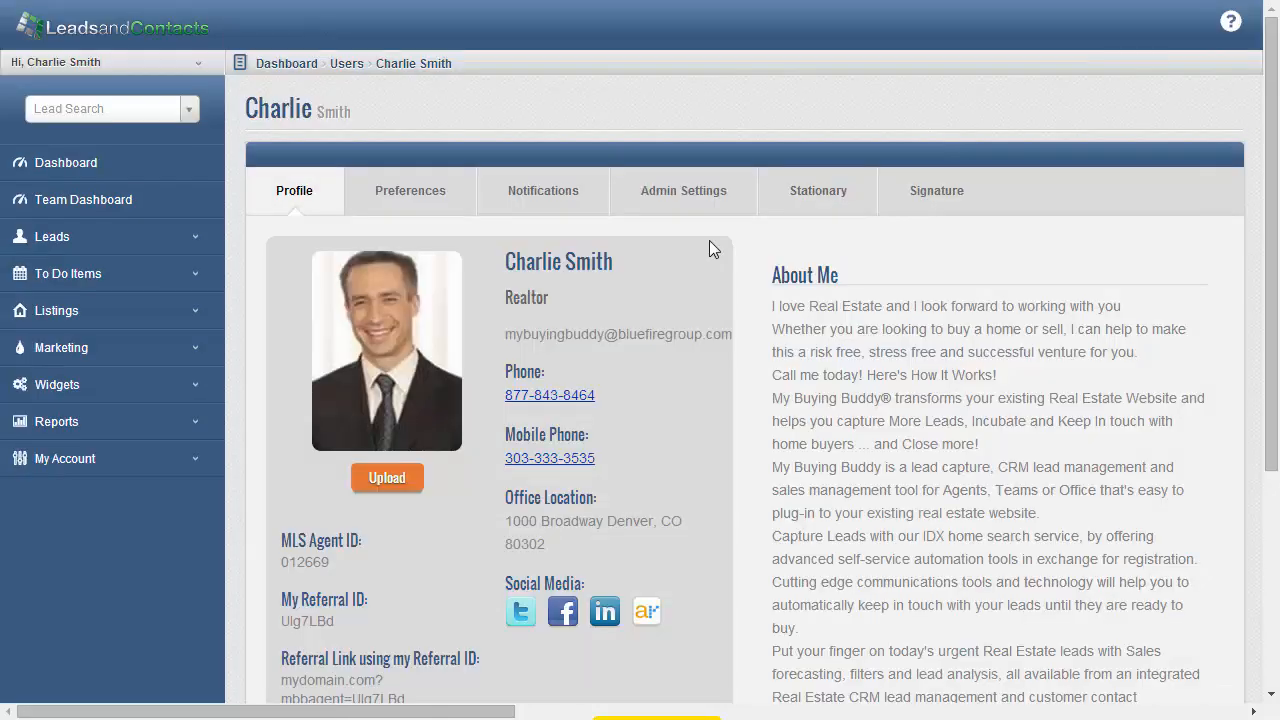